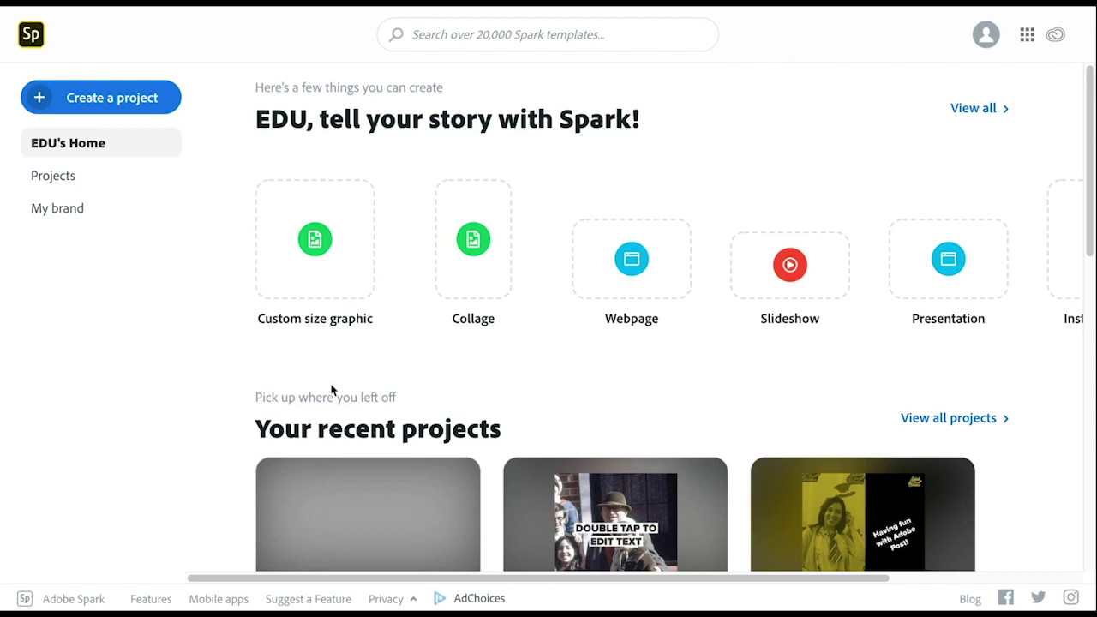
- Start a new web page titled 'I Am A Creative' with the author's name as subtitle
{"action": "left_click", "coordinate": [143, 103]}
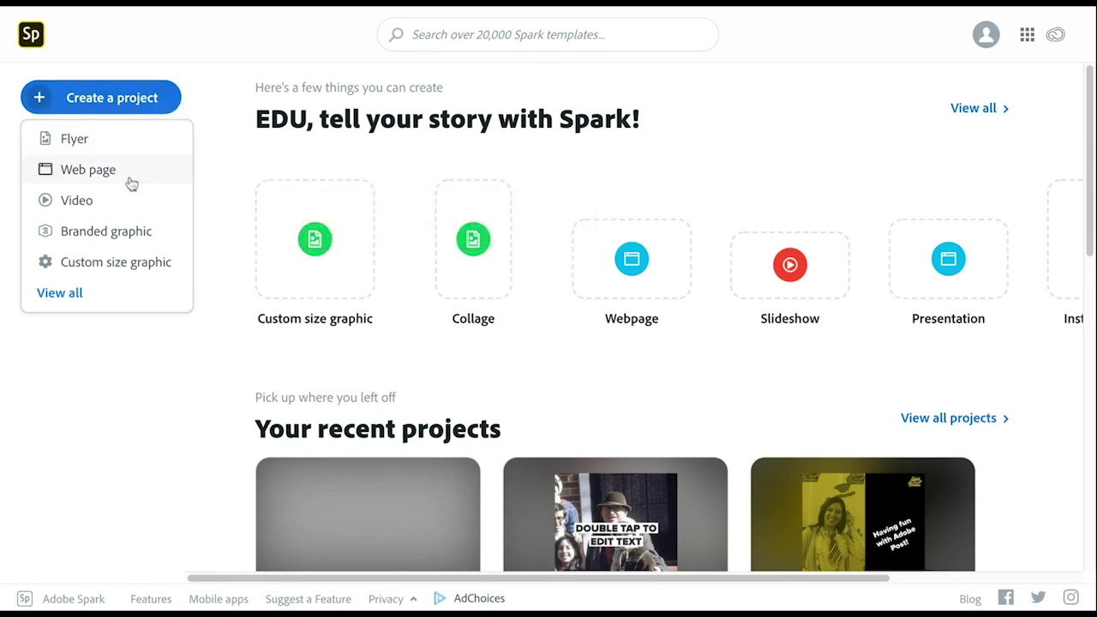
{"action": "left_click", "coordinate": [216, 89]}
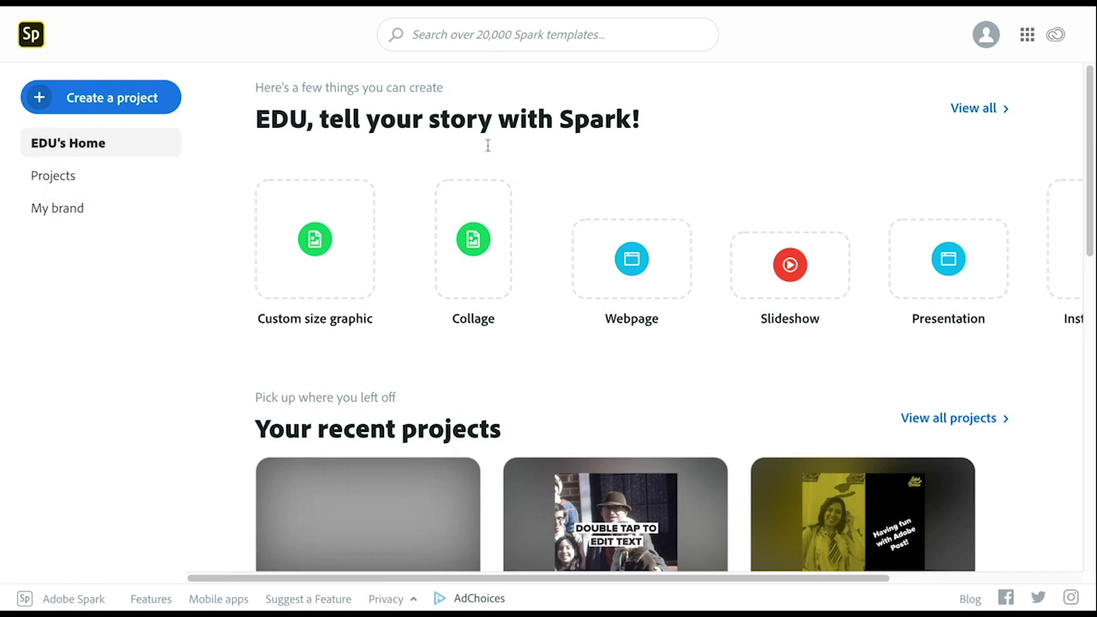
{"action": "left_click", "coordinate": [664, 252]}
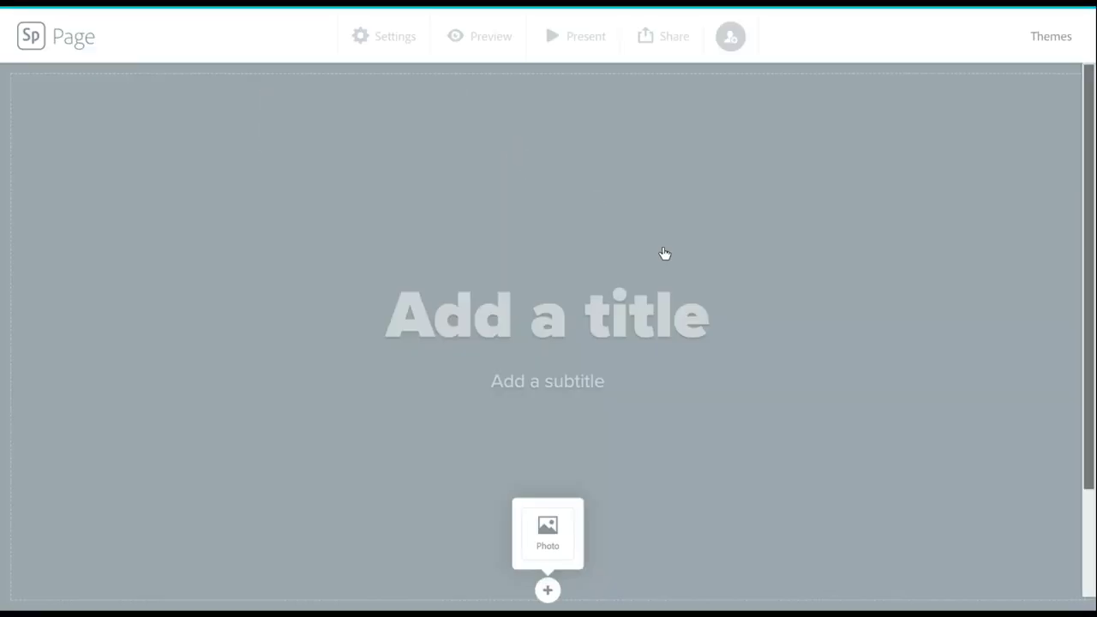
{"action": "left_click", "coordinate": [618, 458]}
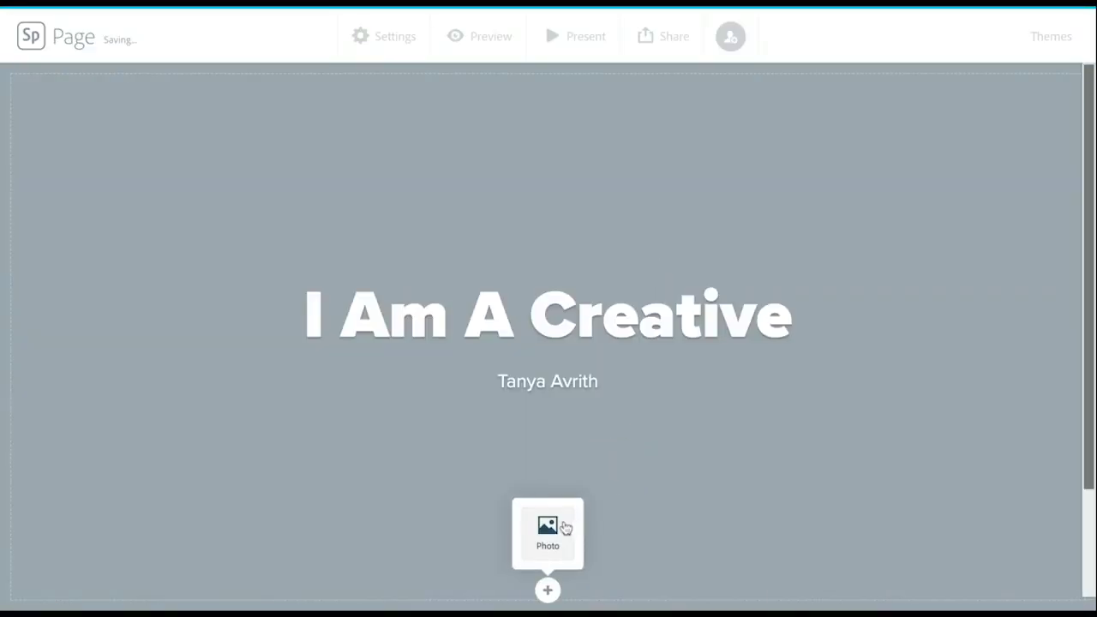
- Search free photos for 'Creative' and set the sticky-notes wall image as the cover
{"action": "left_click", "coordinate": [564, 531]}
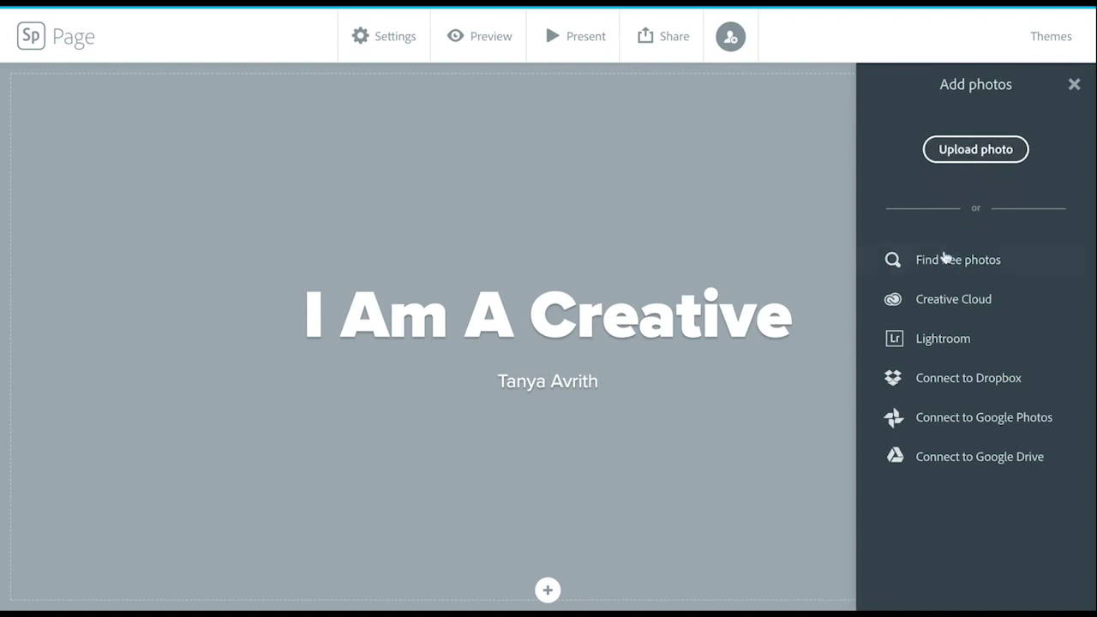
{"action": "left_click", "coordinate": [943, 271]}
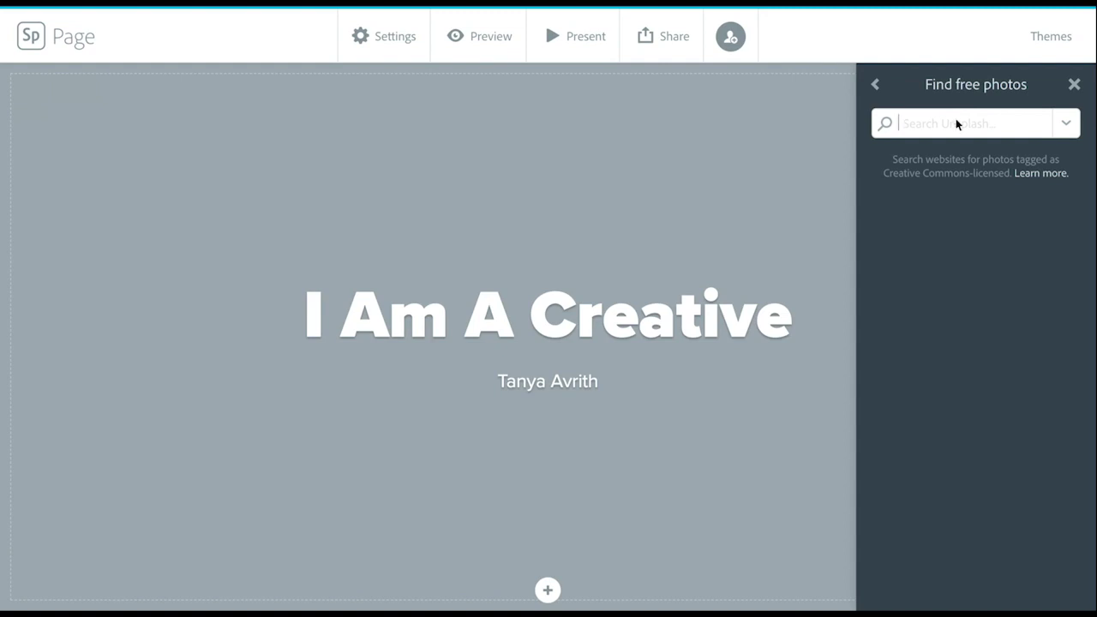
{"action": "type", "text": "Creative"}
{"action": "key", "text": "Return"}
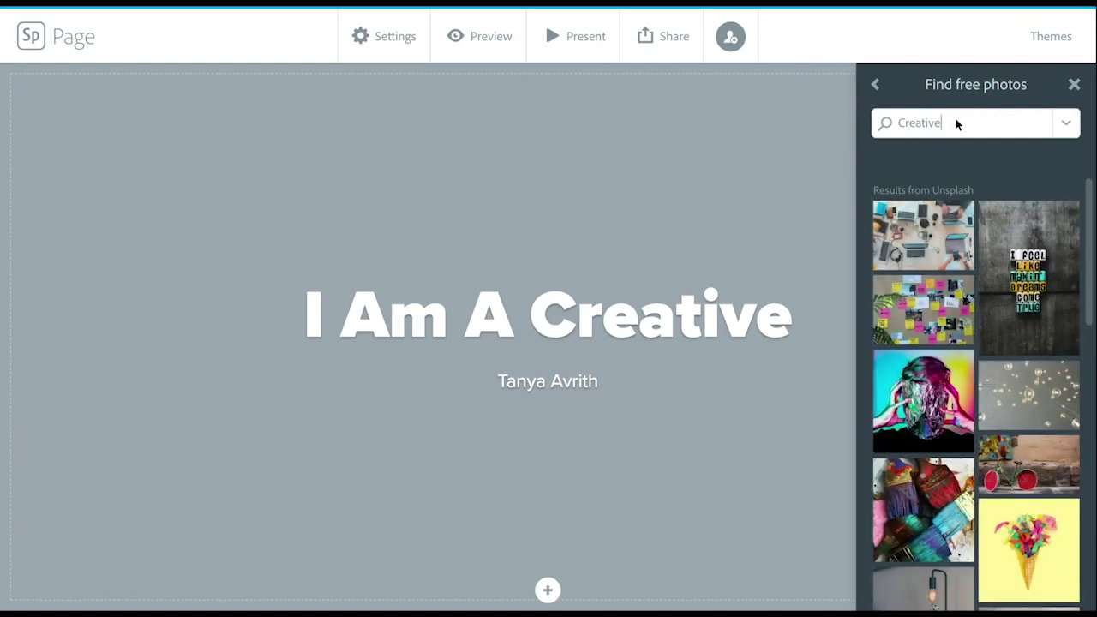
{"action": "left_click", "coordinate": [943, 319]}
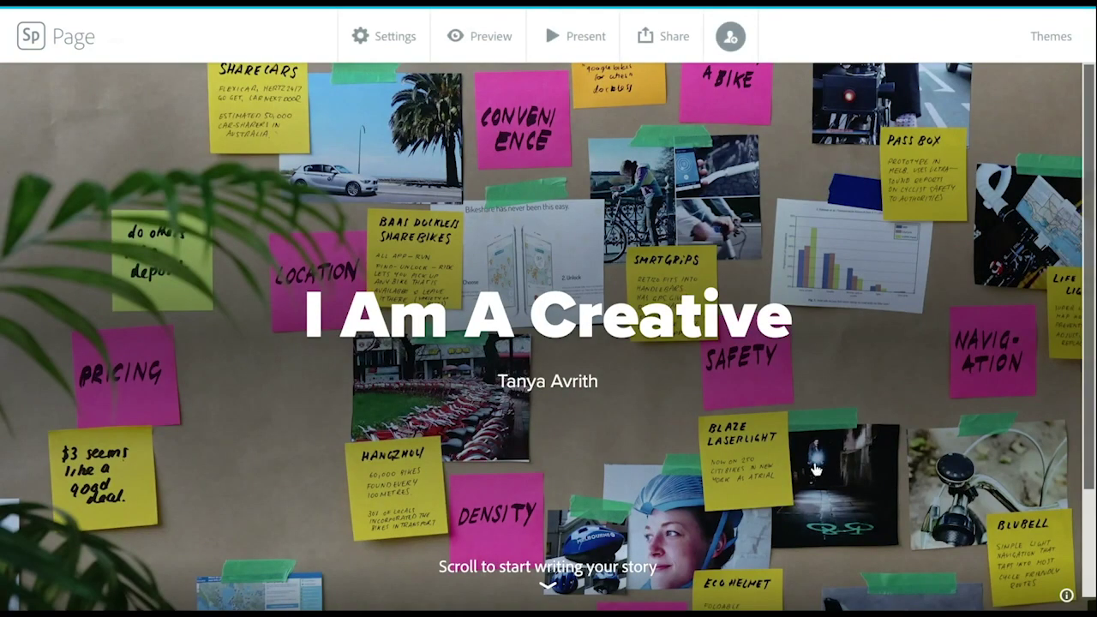
- Scroll below the sticky-notes cover to where new content blocks are added
{"action": "scroll", "coordinate": [816, 469], "scroll_direction": "down", "scroll_amount": 1}
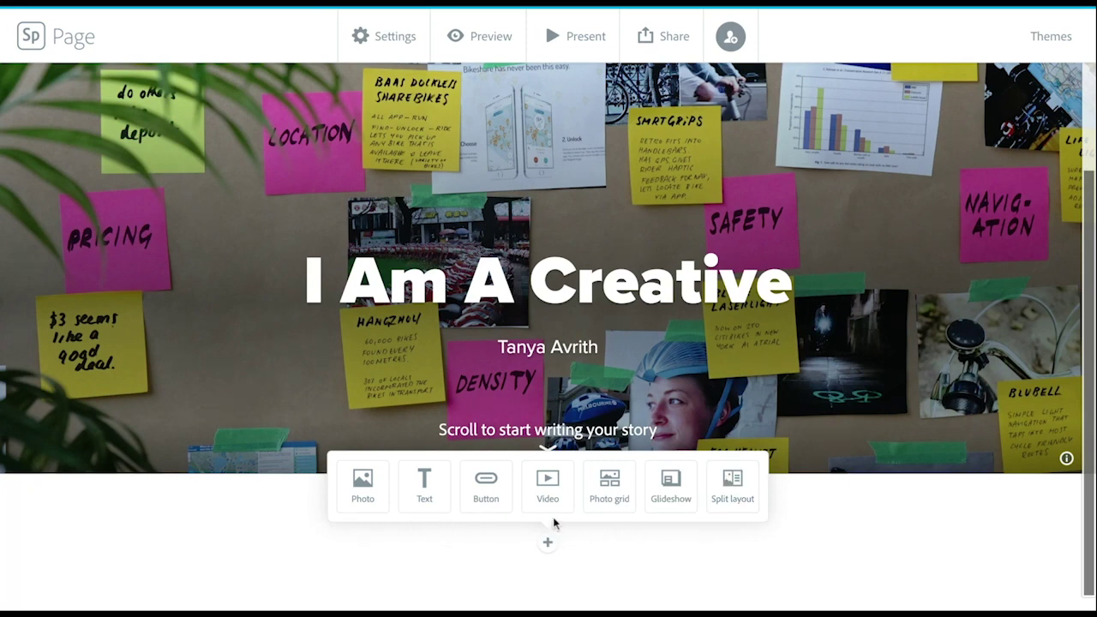
- Add a glideshow backed by the lightbulb-and-hand Creative photo and save it
{"action": "left_click", "coordinate": [658, 500]}
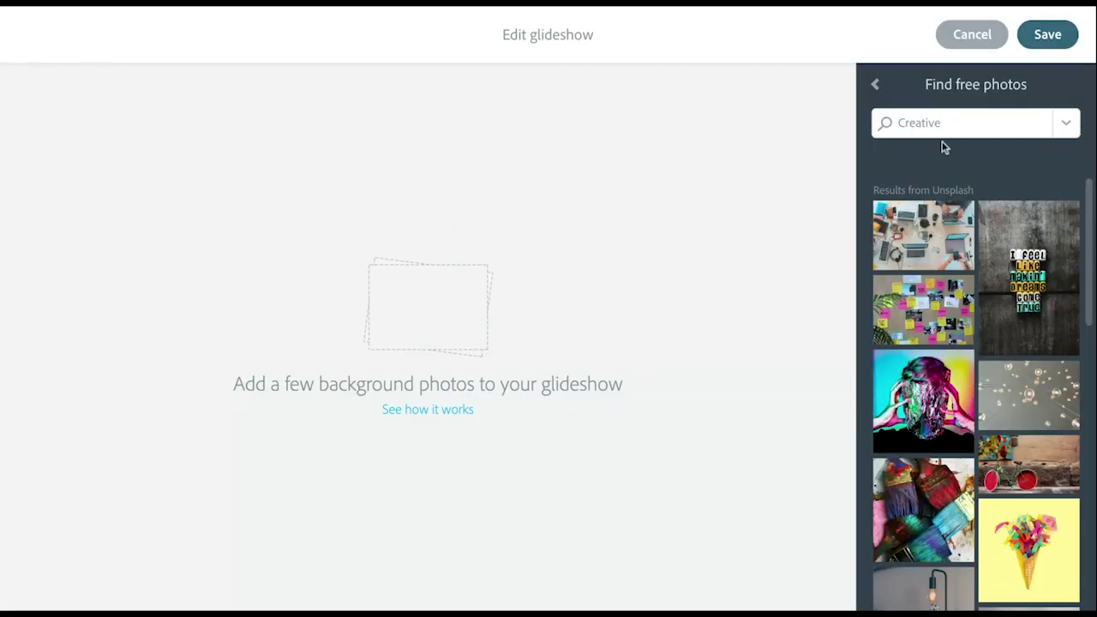
{"action": "scroll", "coordinate": [988, 364], "scroll_direction": "down", "scroll_amount": 2}
{"action": "scroll", "coordinate": [988, 364], "scroll_direction": "down", "scroll_amount": 1}
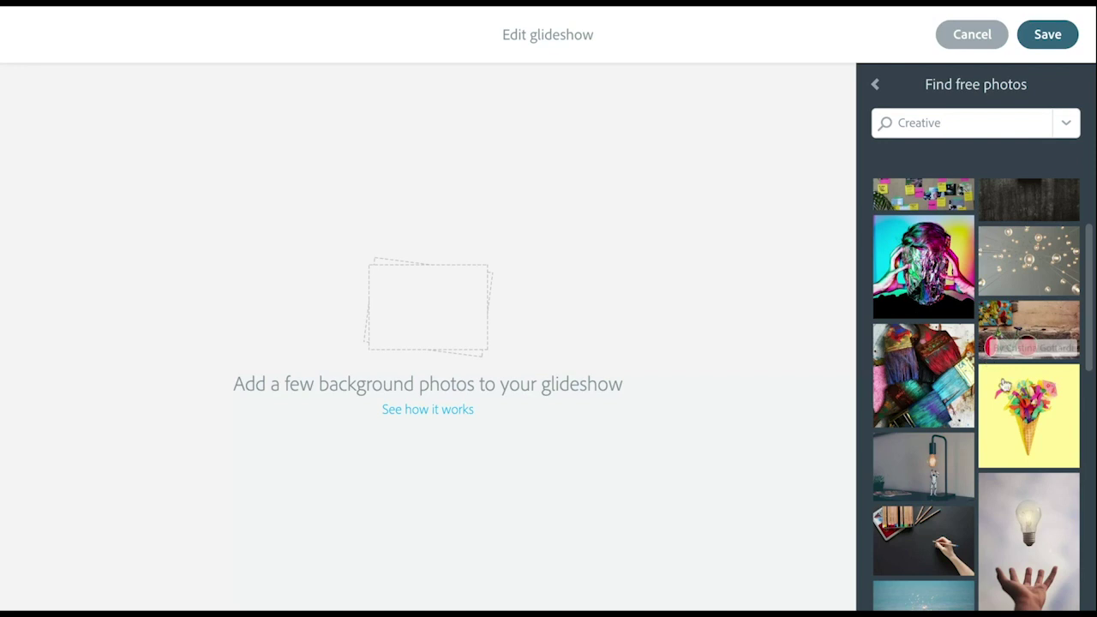
{"action": "left_click", "coordinate": [1060, 529]}
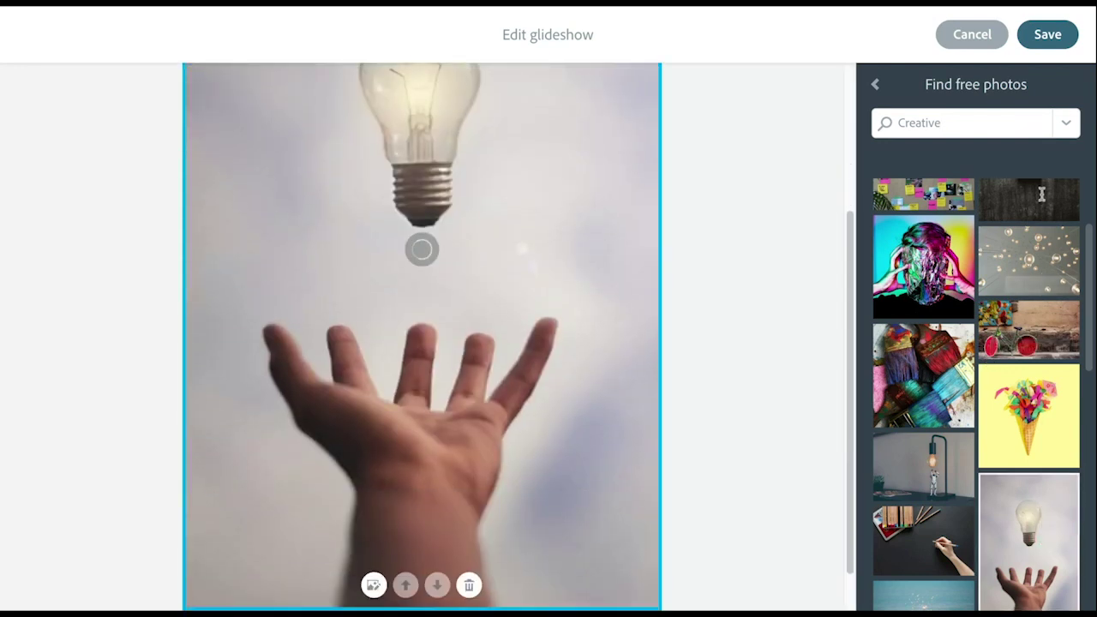
{"action": "left_click", "coordinate": [1048, 35]}
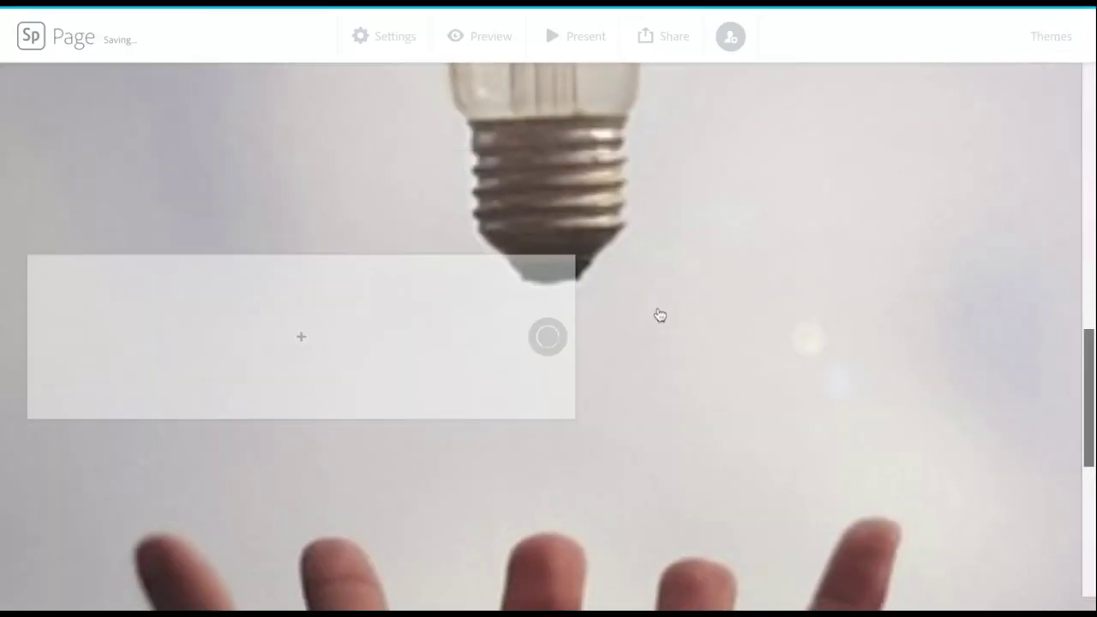
- Centre the card on the lightbulb glideshow and give it the text 'I AM A CREATIVE'
{"action": "scroll", "coordinate": [659, 314], "scroll_direction": "up", "scroll_amount": 4}
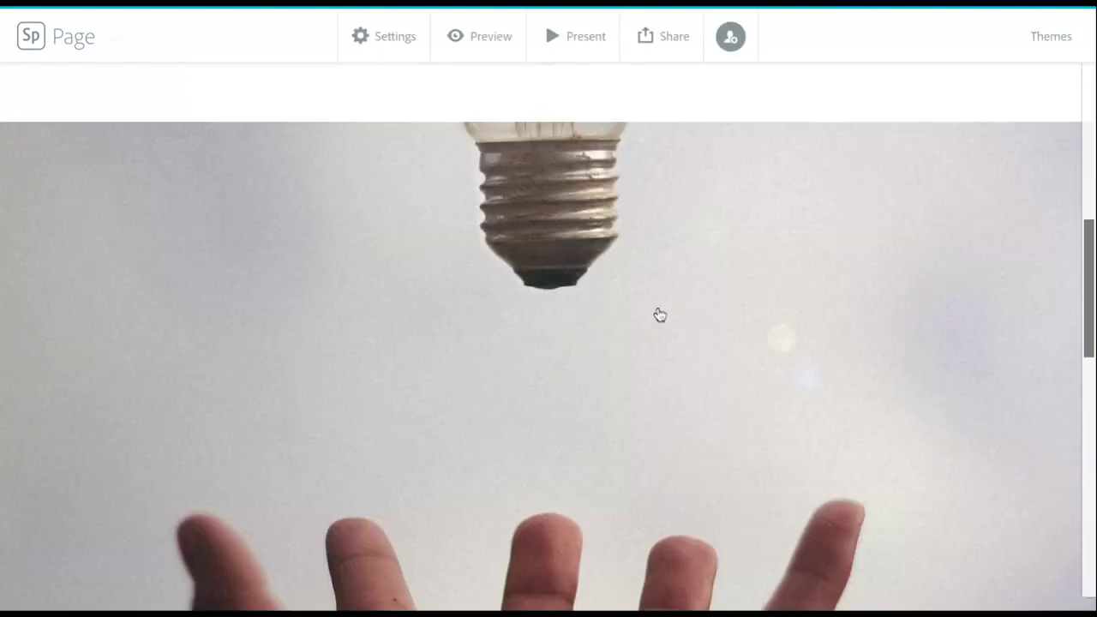
{"action": "scroll", "coordinate": [659, 313], "scroll_direction": "down", "scroll_amount": 4}
{"action": "left_click_drag", "start_coordinate": [533, 330], "coordinate": [480, 330]}
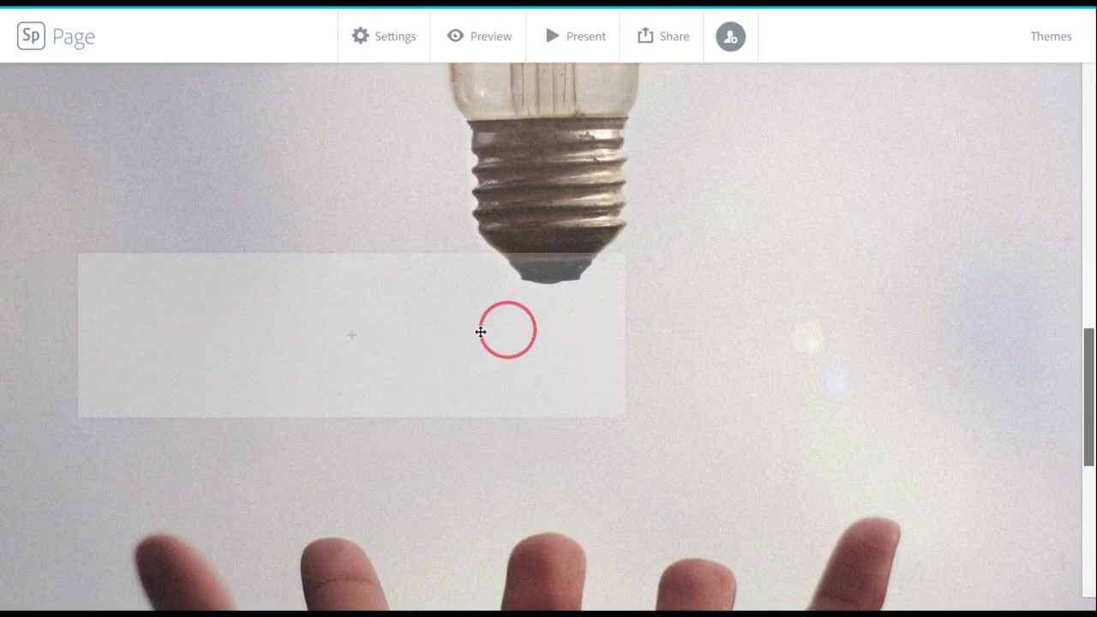
{"action": "left_click", "coordinate": [547, 341]}
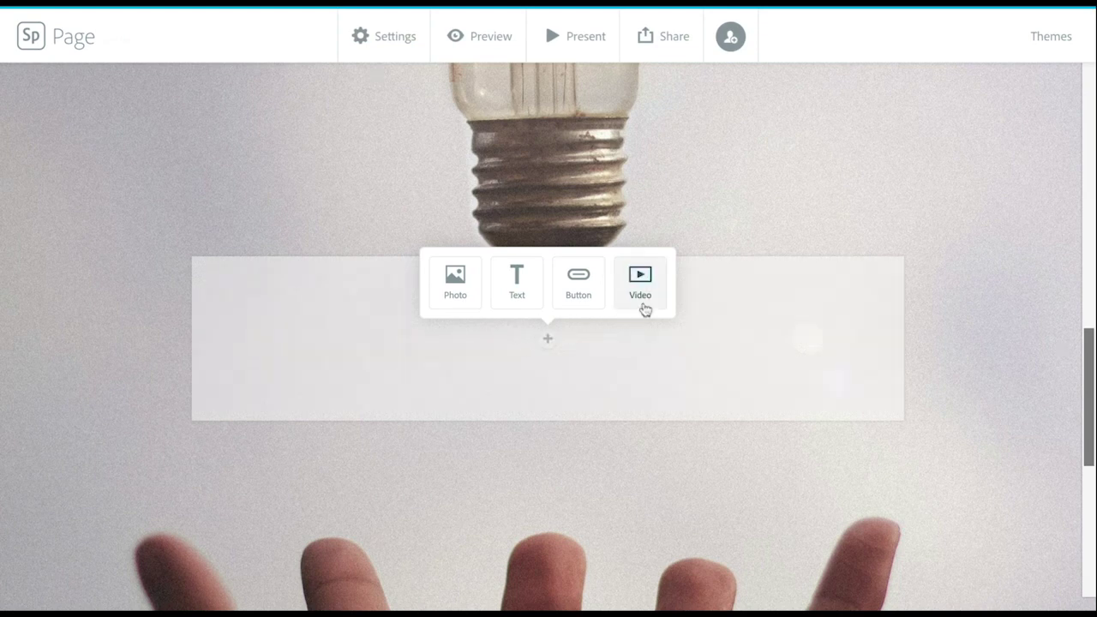
{"action": "left_click", "coordinate": [515, 296]}
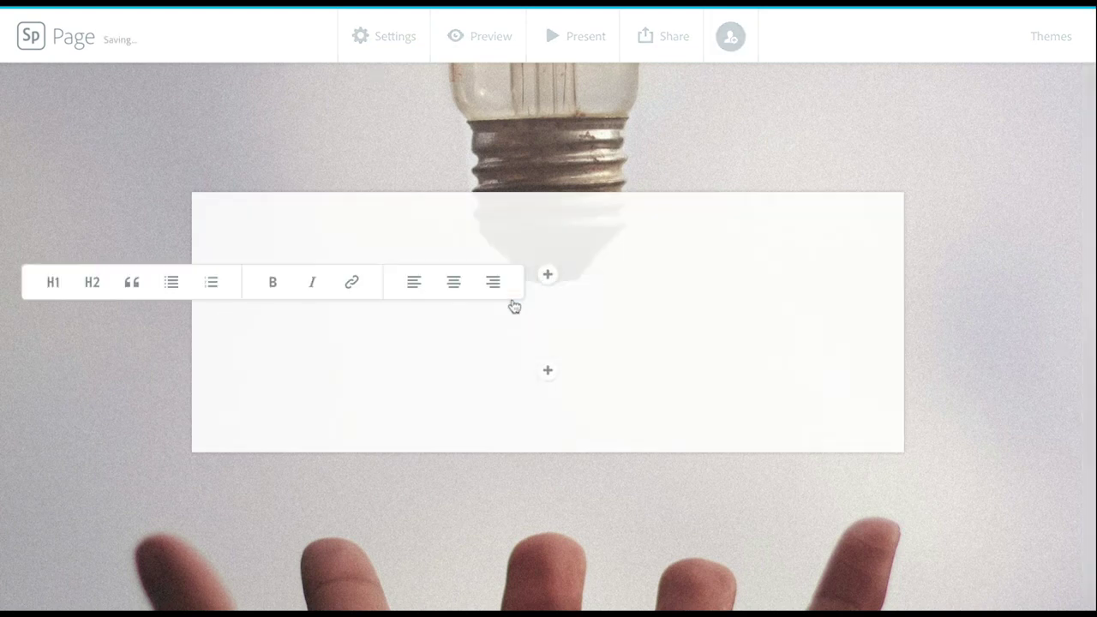
{"action": "type", "text": "I AM A "}
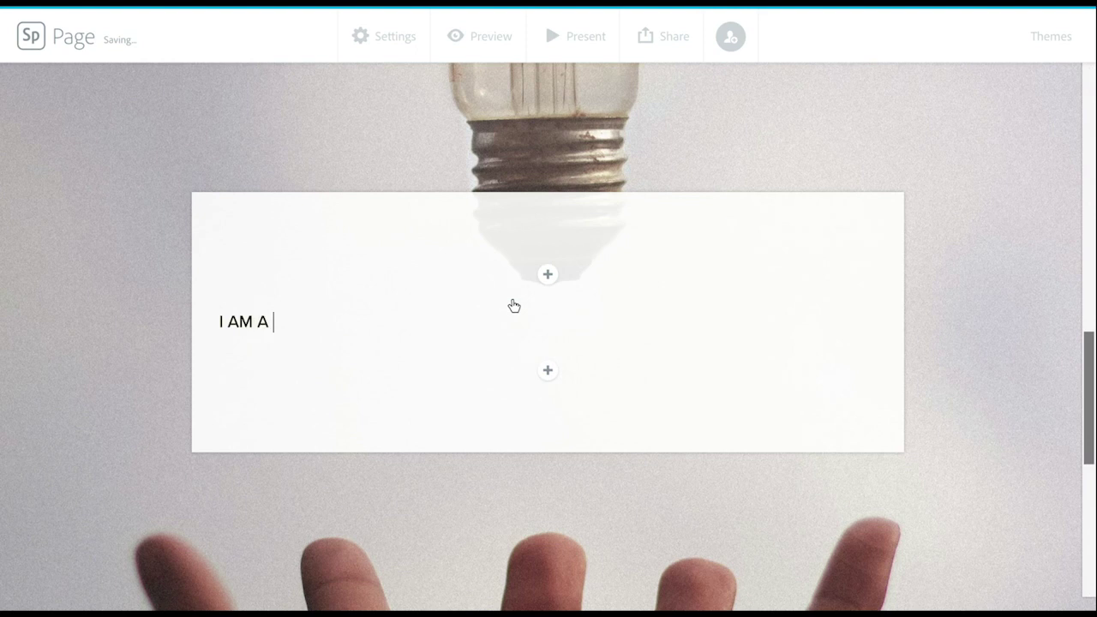
{"action": "type", "text": "CREATIVE..."}
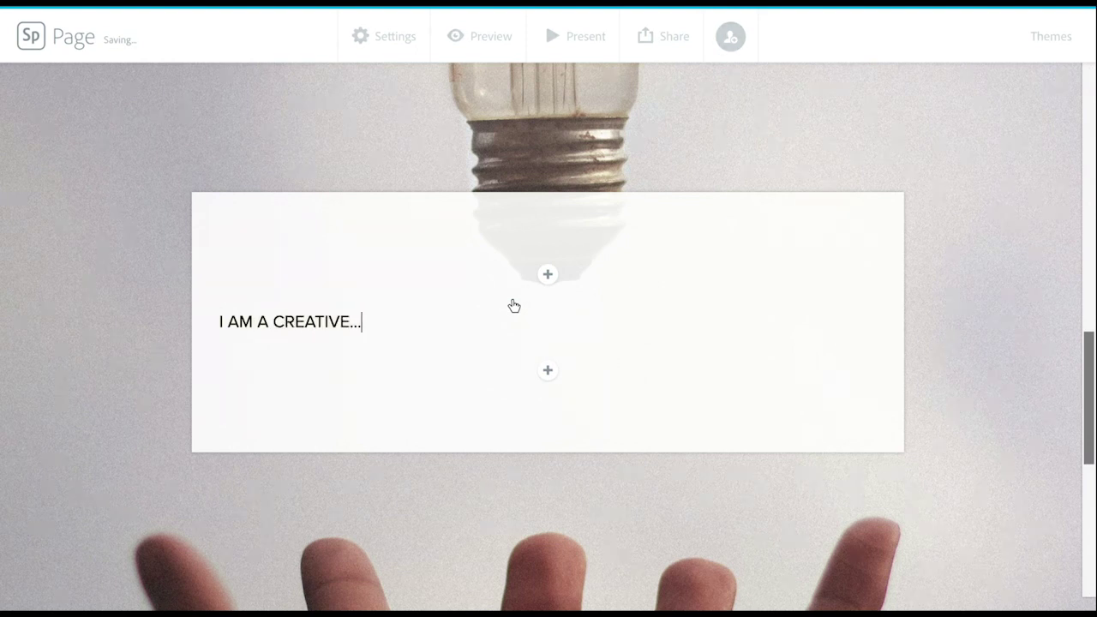
{"action": "left_click", "coordinate": [549, 371]}
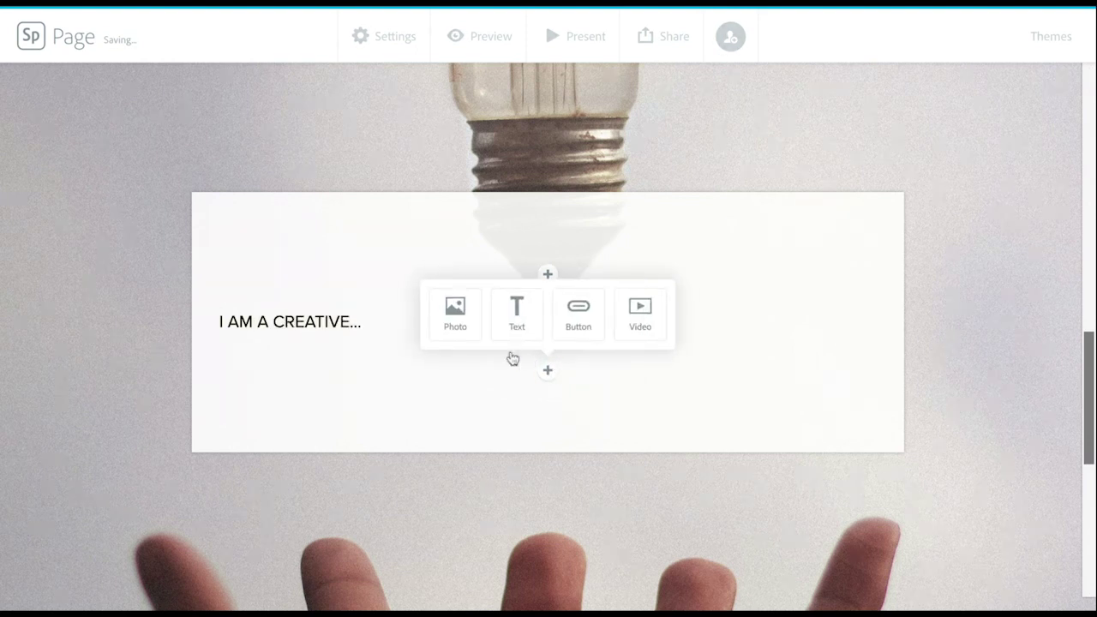
- Insert the blue halved-orange Creative photo below the 'I AM A CREATIVE' text
{"action": "left_click", "coordinate": [468, 341]}
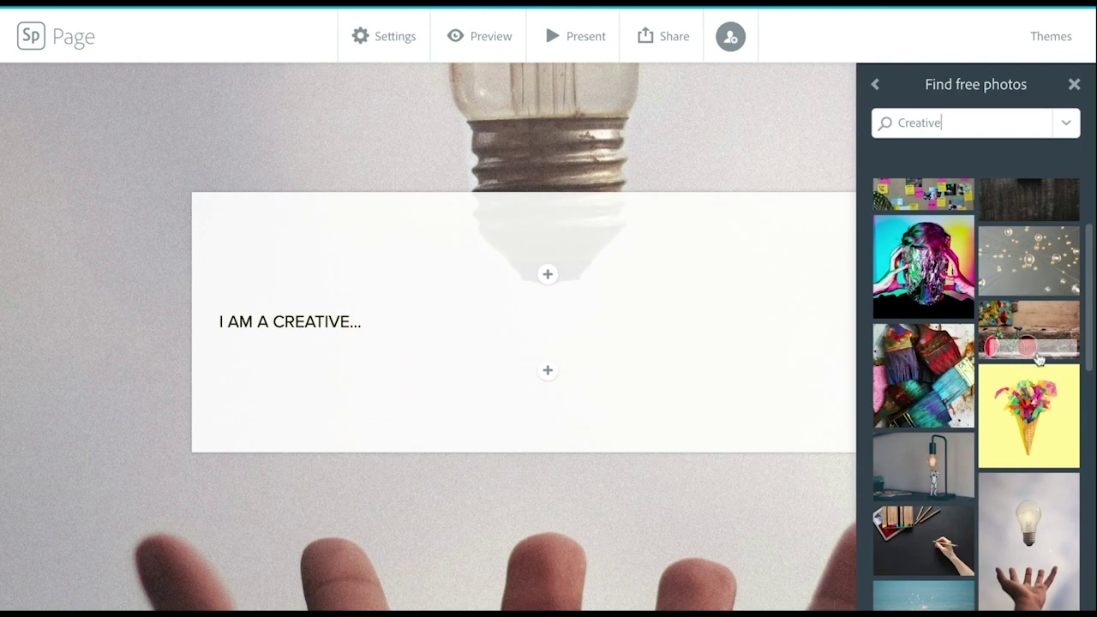
{"action": "scroll", "coordinate": [1035, 369], "scroll_direction": "down", "scroll_amount": 5}
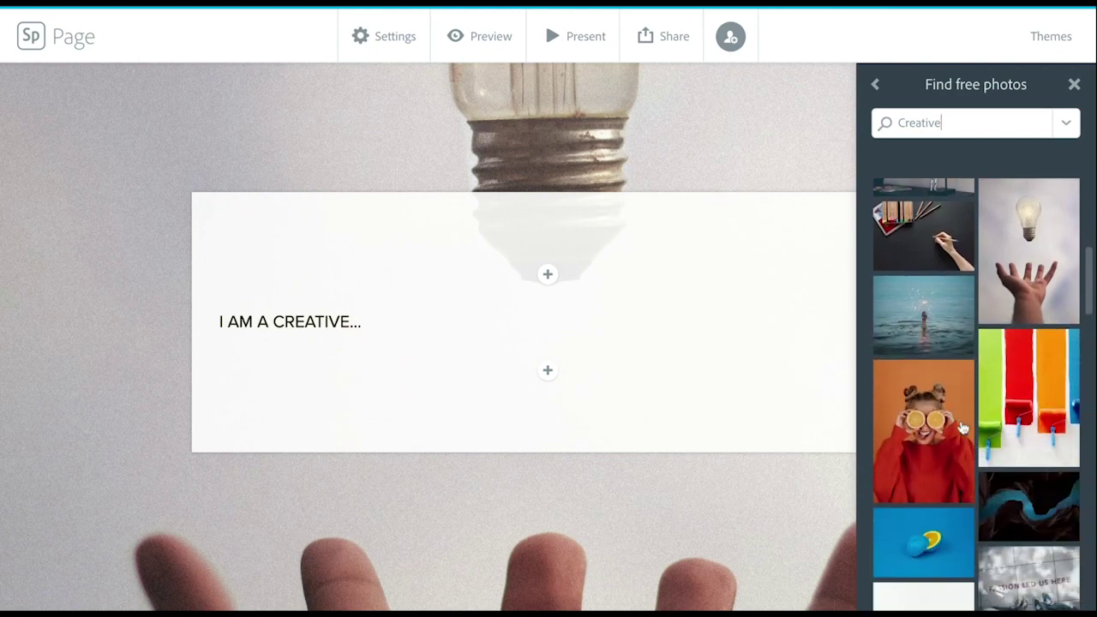
{"action": "scroll", "coordinate": [962, 428], "scroll_direction": "down", "scroll_amount": 3}
{"action": "left_click", "coordinate": [945, 377]}
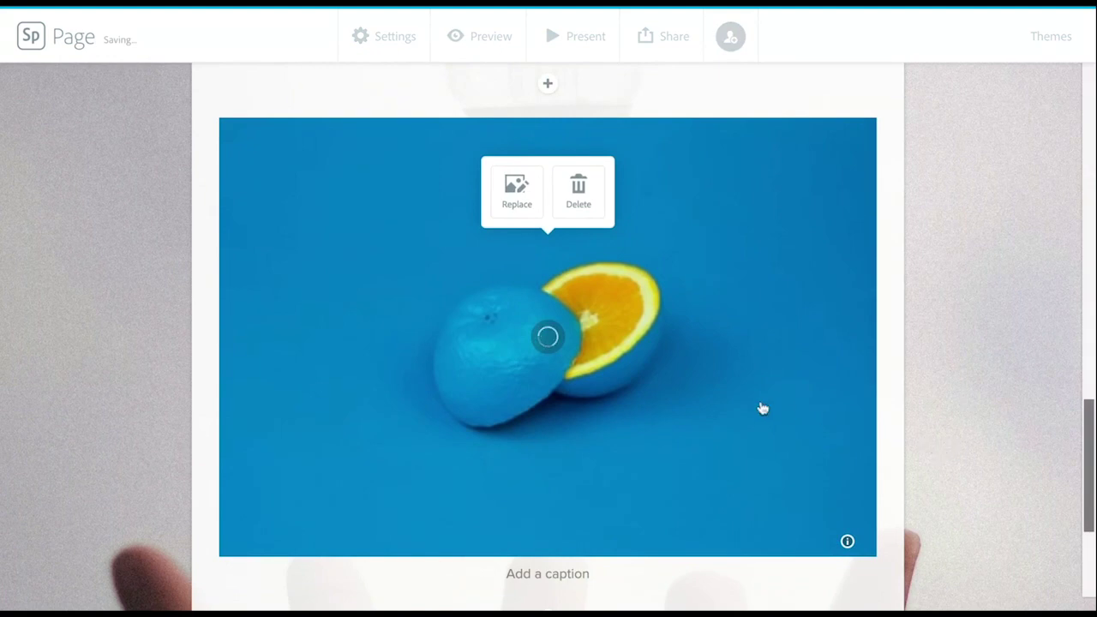
{"action": "scroll", "coordinate": [643, 437], "scroll_direction": "down", "scroll_amount": 2}
{"action": "left_click", "coordinate": [549, 493]}
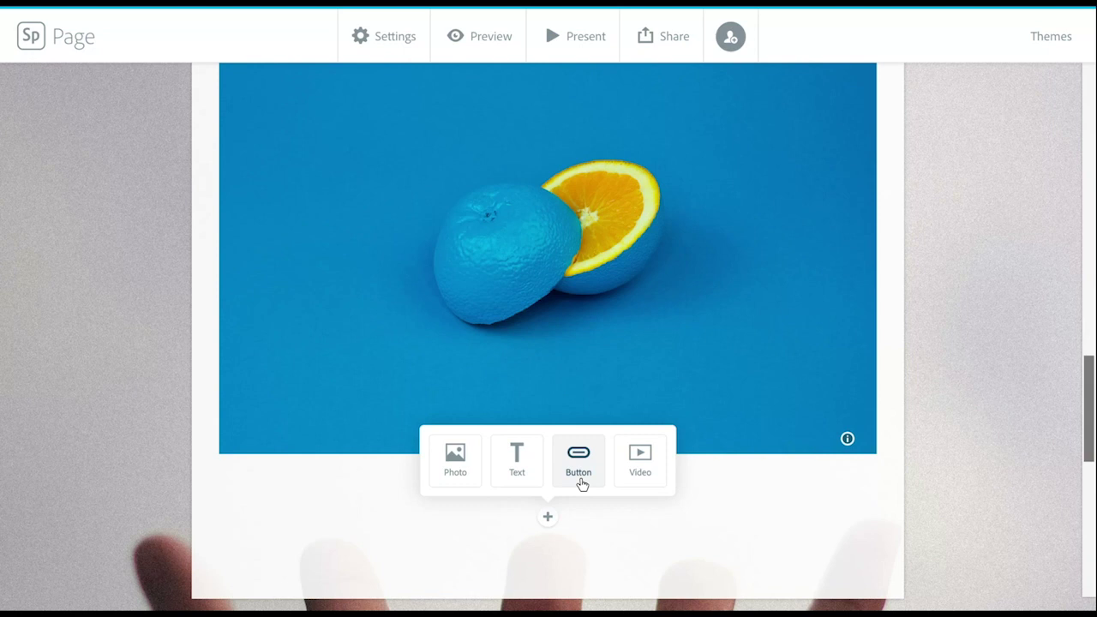
- Add a centred 'My Photos' heading in H2 style below the orange photo
{"action": "left_click", "coordinate": [514, 469]}
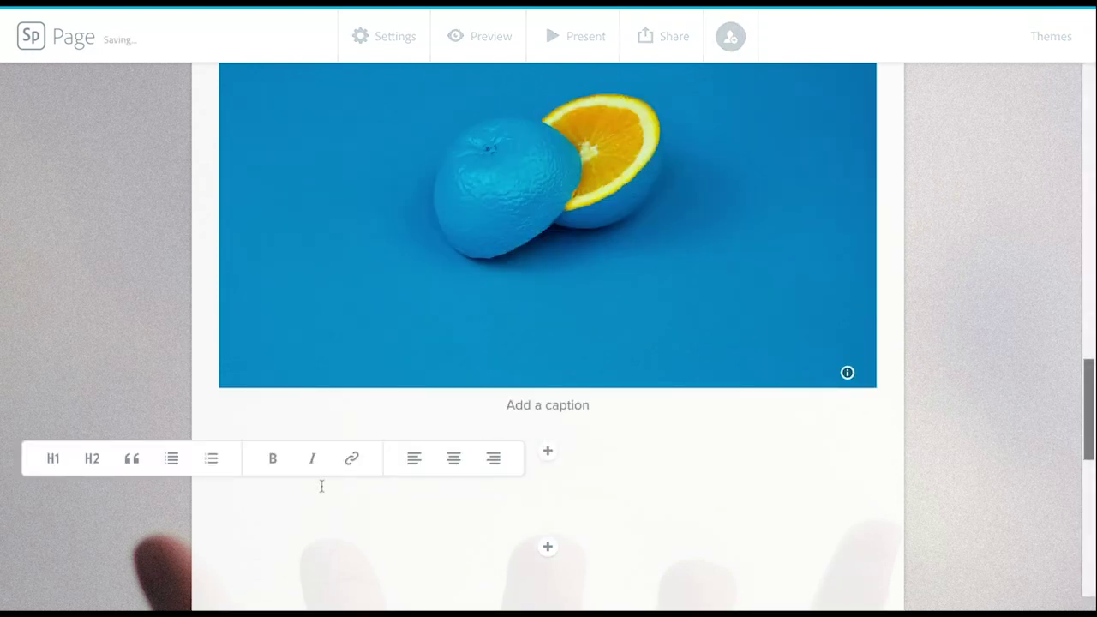
{"action": "type", "text": "My Photos"}
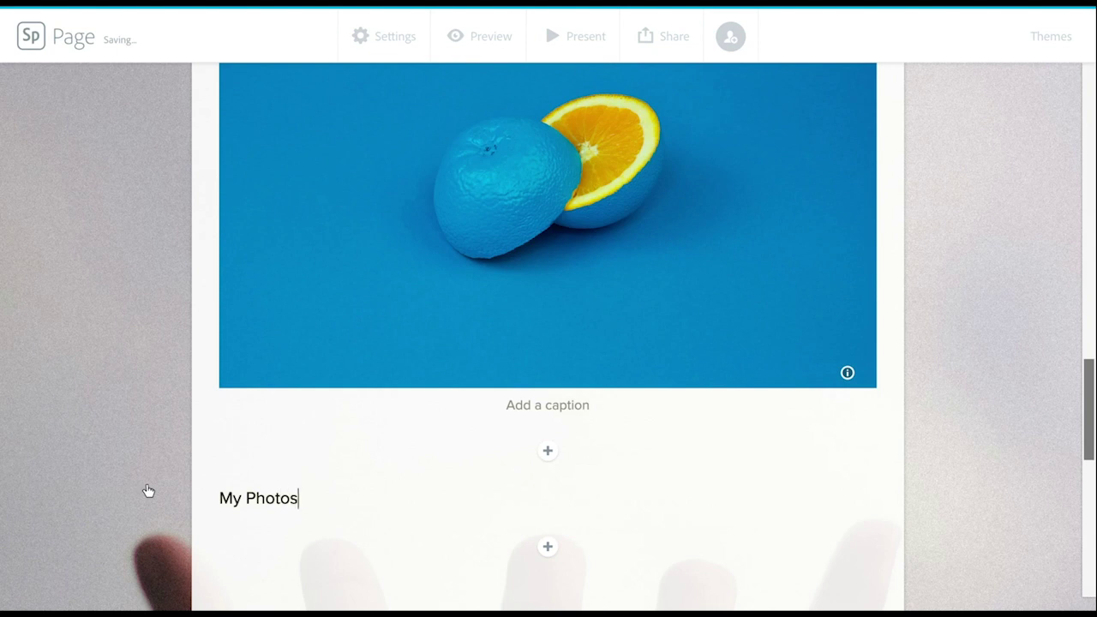
{"action": "left_click", "coordinate": [108, 461]}
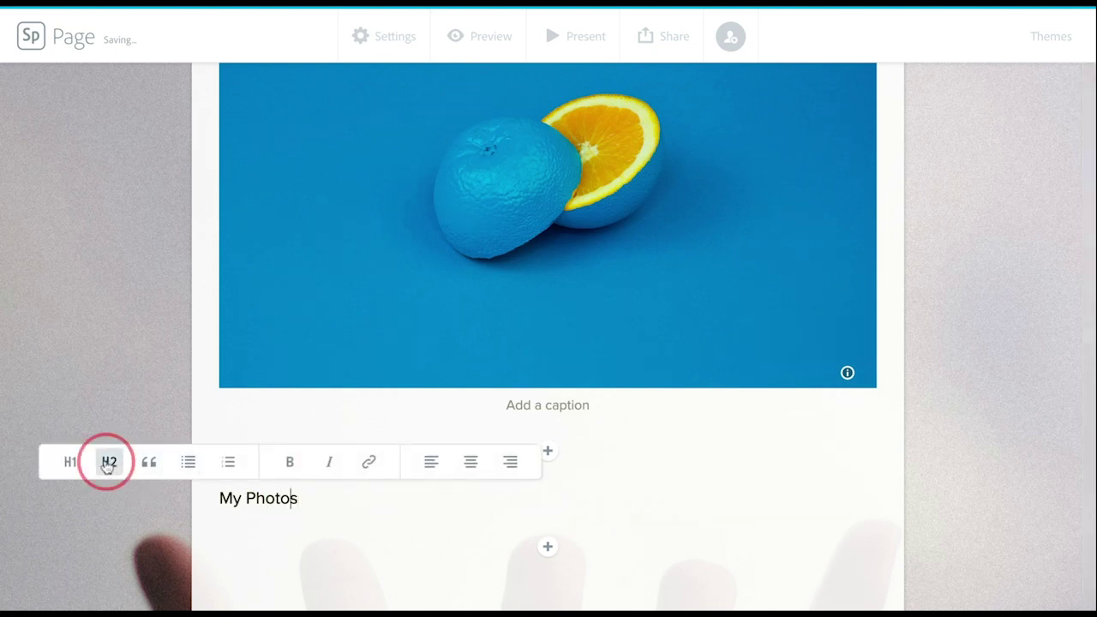
{"action": "left_click", "coordinate": [255, 496]}
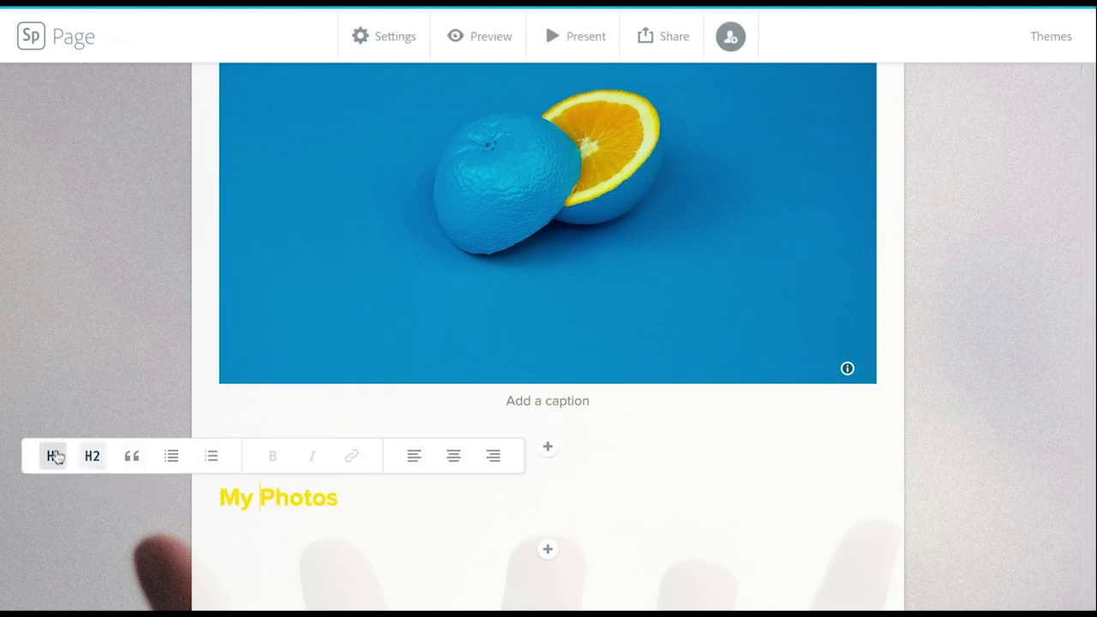
{"action": "left_click", "coordinate": [56, 453]}
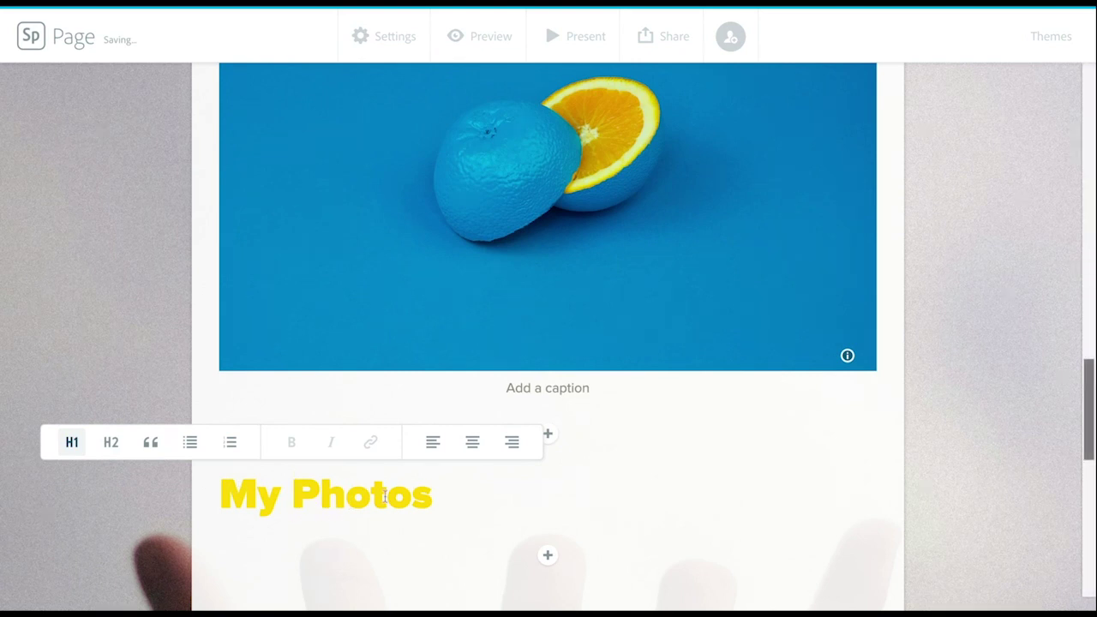
{"action": "left_click", "coordinate": [151, 446]}
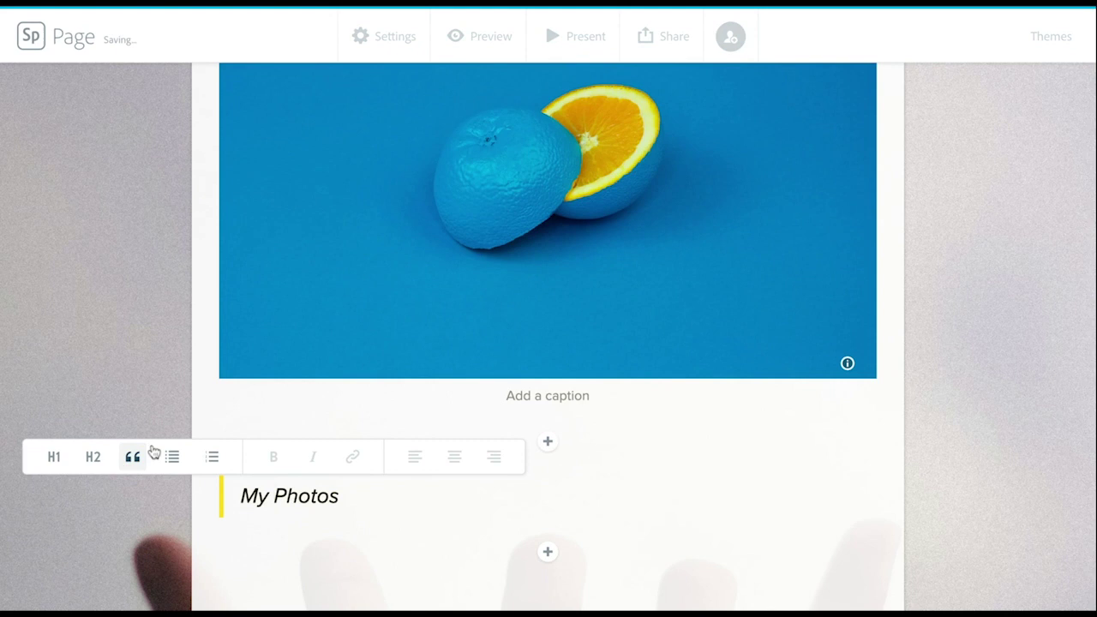
{"action": "left_click", "coordinate": [96, 461]}
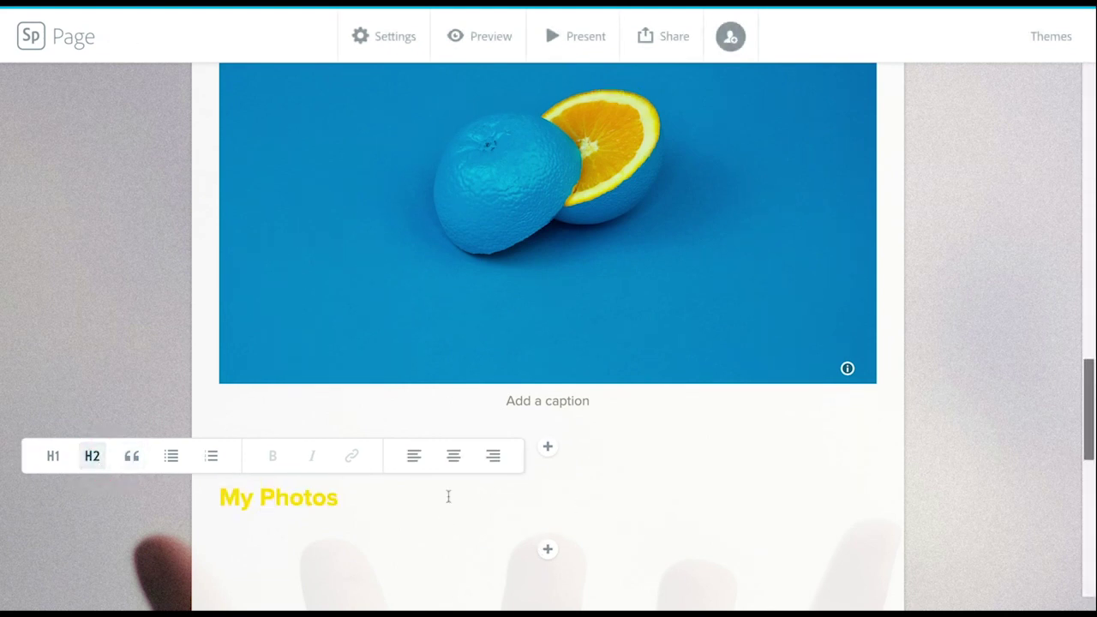
{"action": "left_click", "coordinate": [455, 457]}
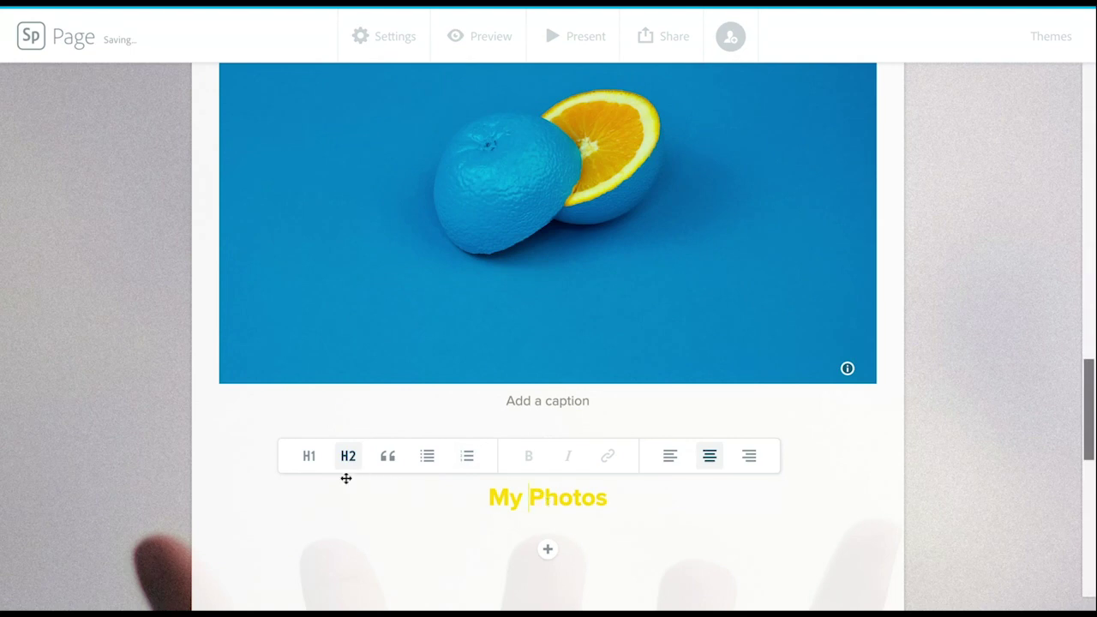
- Make the 'My Photos' heading H1, the largest heading level
{"action": "left_click", "coordinate": [311, 457]}
{"action": "scroll", "coordinate": [535, 487], "scroll_direction": "up", "scroll_amount": 2}
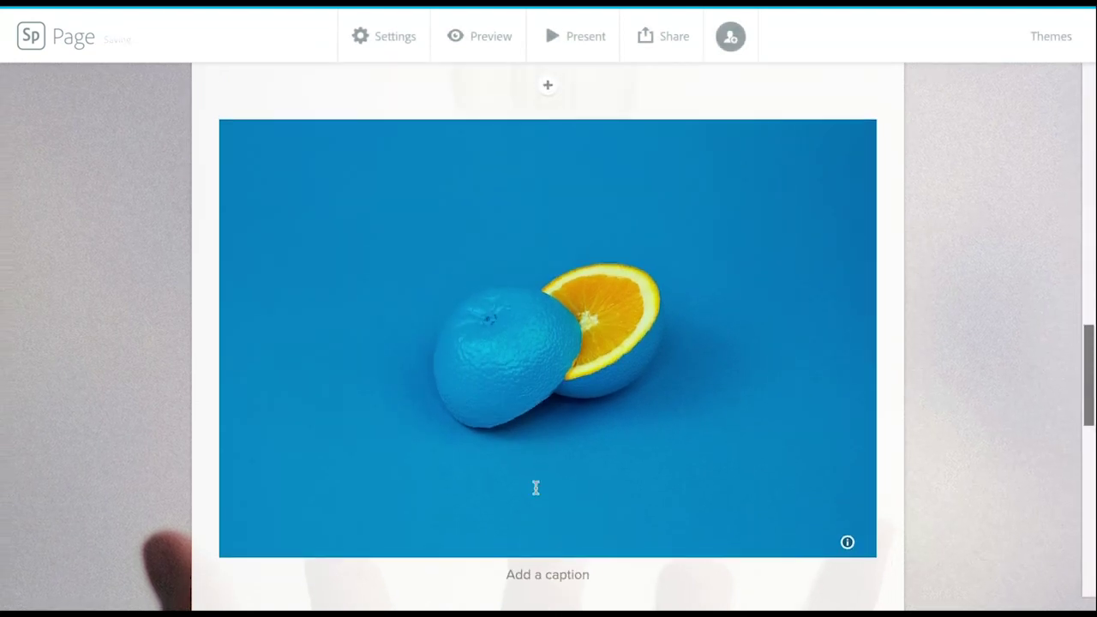
{"action": "scroll", "coordinate": [536, 488], "scroll_direction": "up", "scroll_amount": 10}
- Add a photo grid of the orange-sweater, Lego, pencil-hand and yellow-wall umbrella photos
{"action": "scroll", "coordinate": [536, 492], "scroll_direction": "down", "scroll_amount": 15}
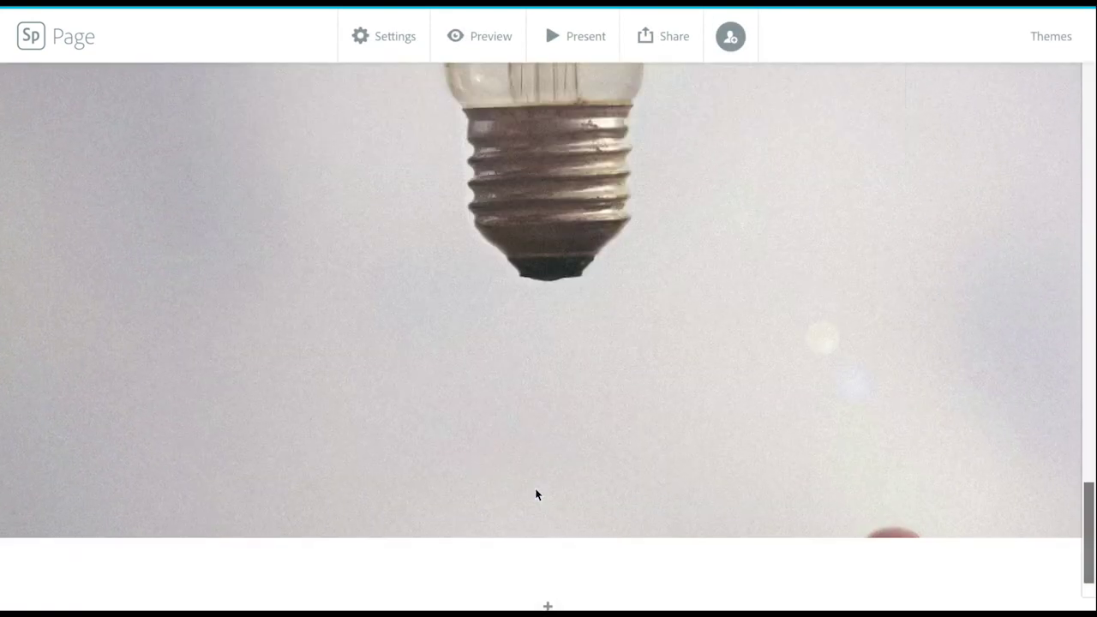
{"action": "mouse_move", "coordinate": [539, 478]}
{"action": "left_click", "coordinate": [617, 500]}
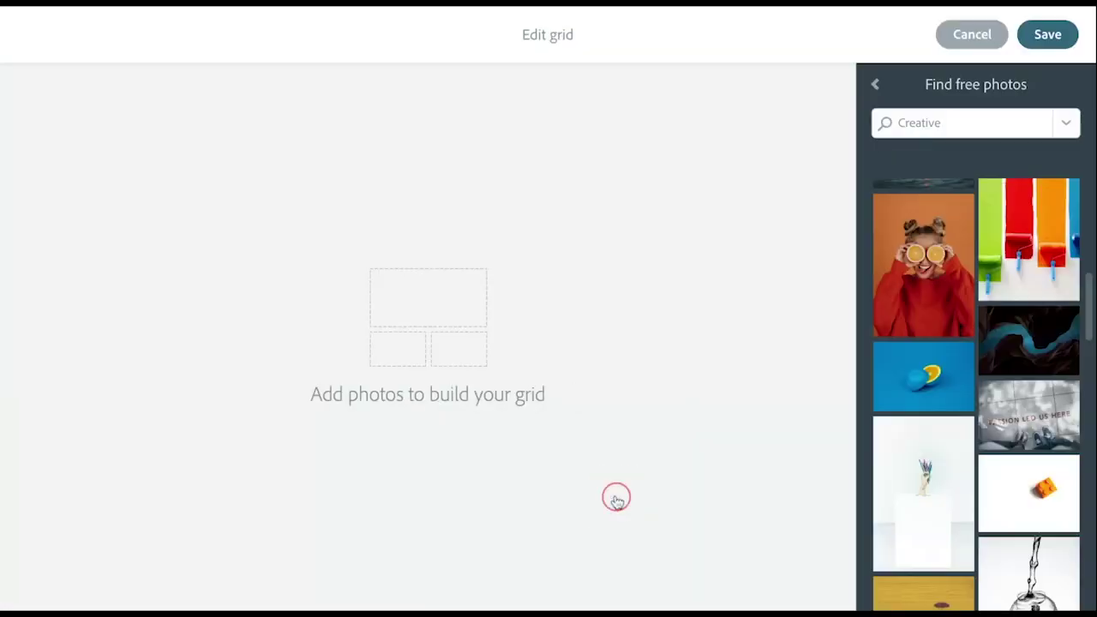
{"action": "left_click", "coordinate": [955, 292]}
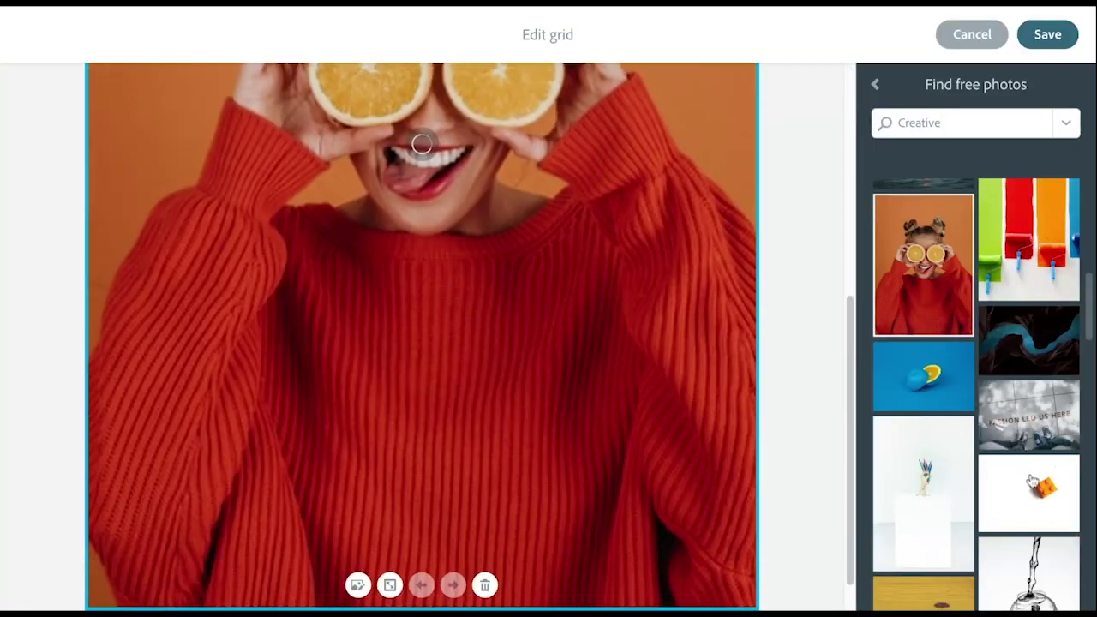
{"action": "left_click", "coordinate": [1033, 484]}
{"action": "left_click", "coordinate": [947, 476]}
{"action": "scroll", "coordinate": [992, 498], "scroll_direction": "down", "scroll_amount": 2}
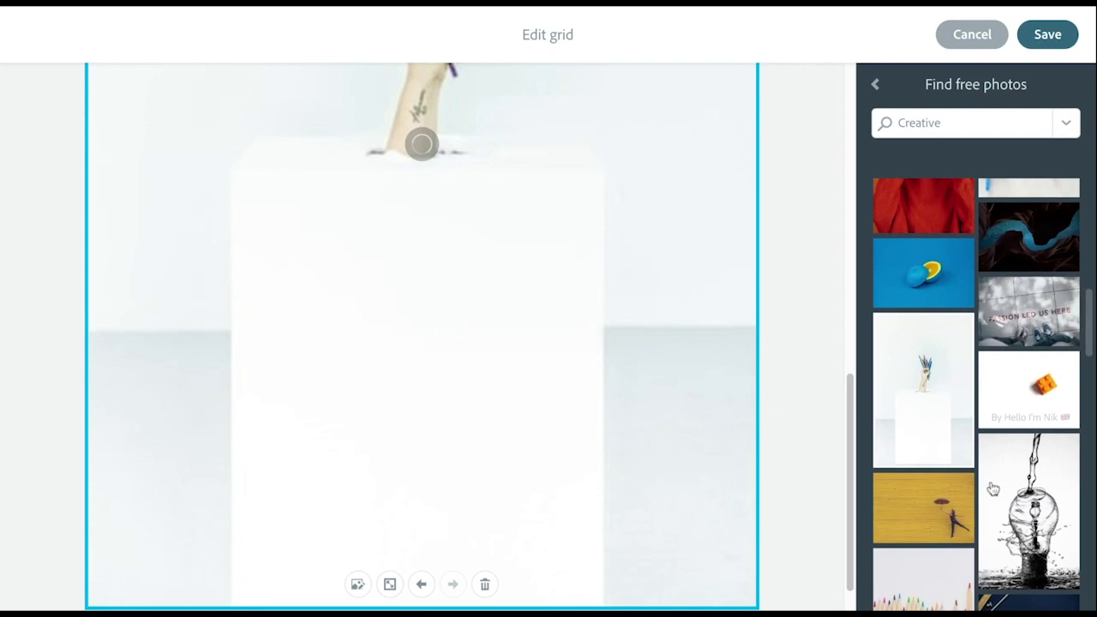
{"action": "left_click", "coordinate": [939, 515]}
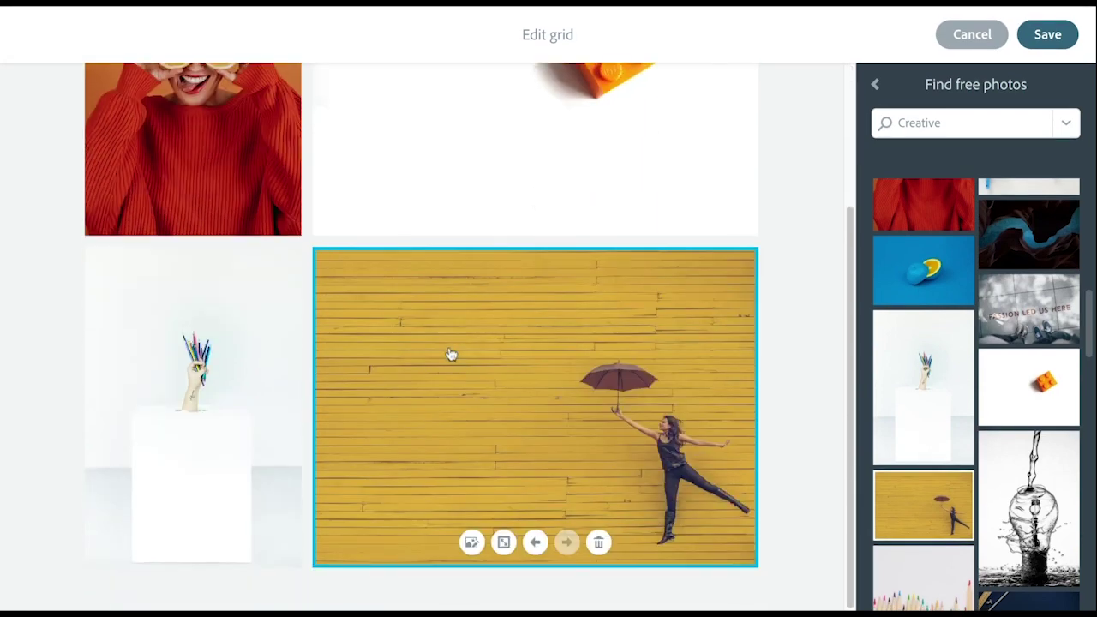
{"action": "left_click", "coordinate": [1047, 34]}
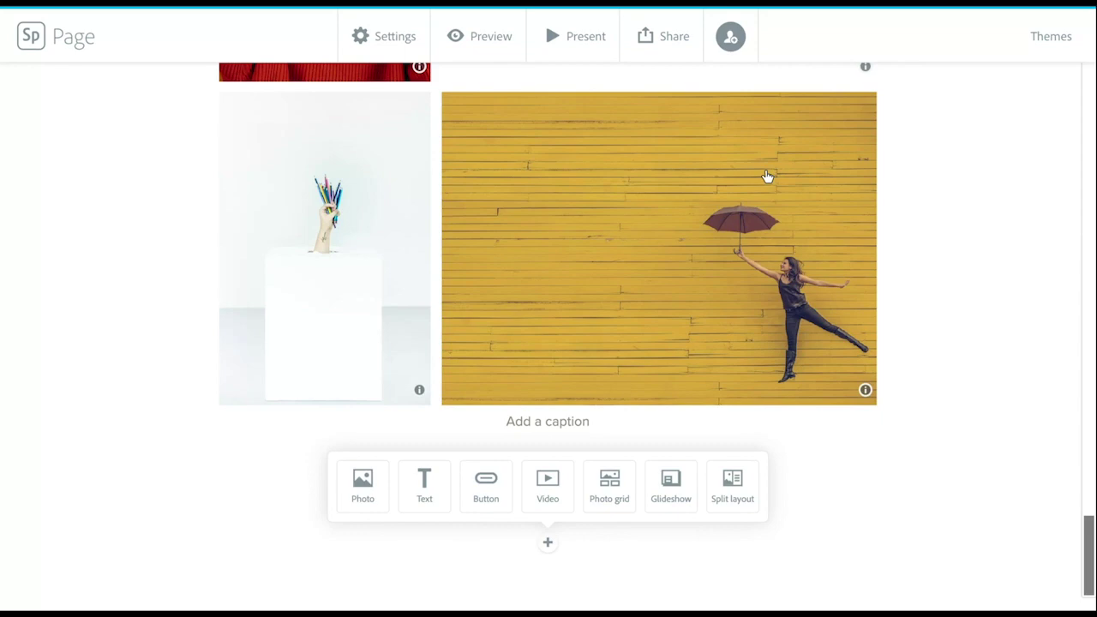
{"action": "scroll", "coordinate": [740, 223], "scroll_direction": "up", "scroll_amount": 10}
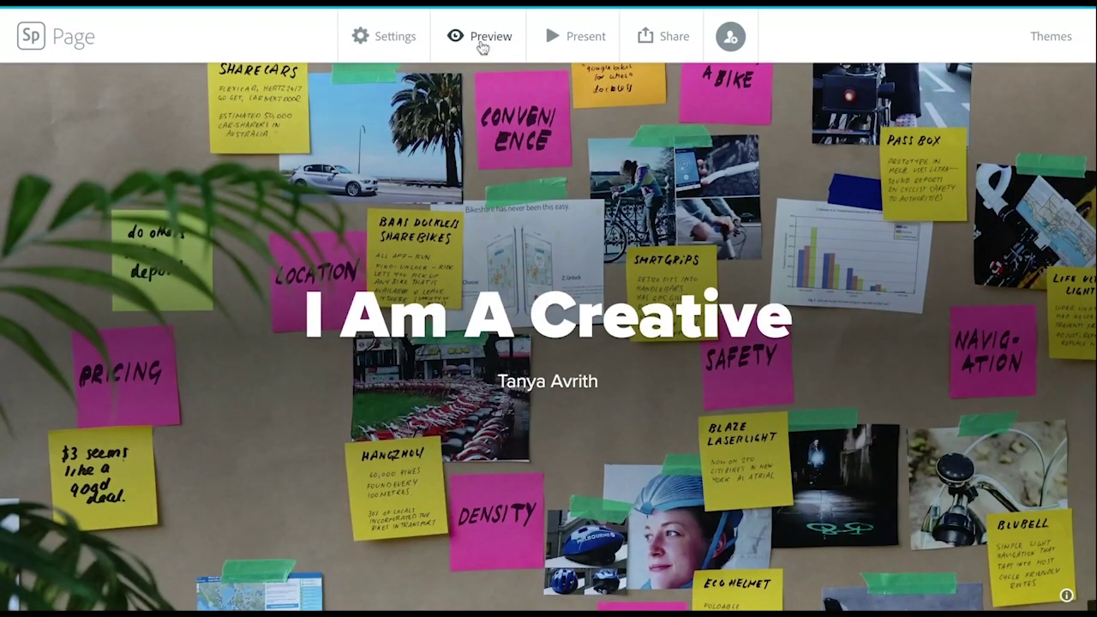
- Preview the story, scrolling down to the image credits and back up
{"action": "left_click", "coordinate": [482, 65]}
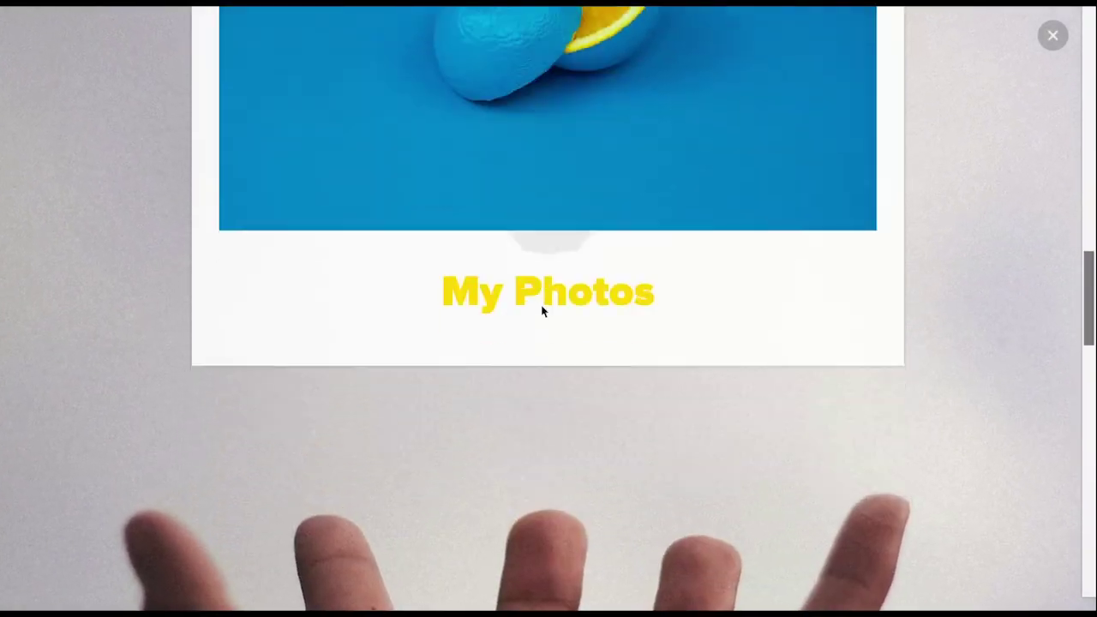
{"action": "scroll", "coordinate": [542, 310], "scroll_direction": "down", "scroll_amount": 15}
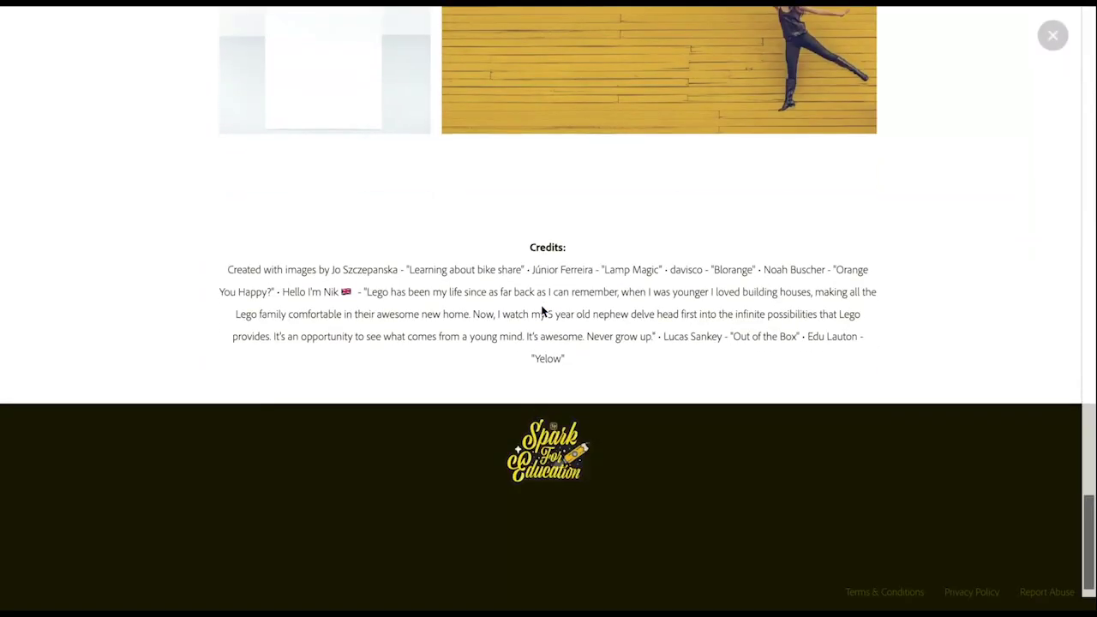
{"action": "scroll", "coordinate": [541, 311], "scroll_direction": "down", "scroll_amount": 1}
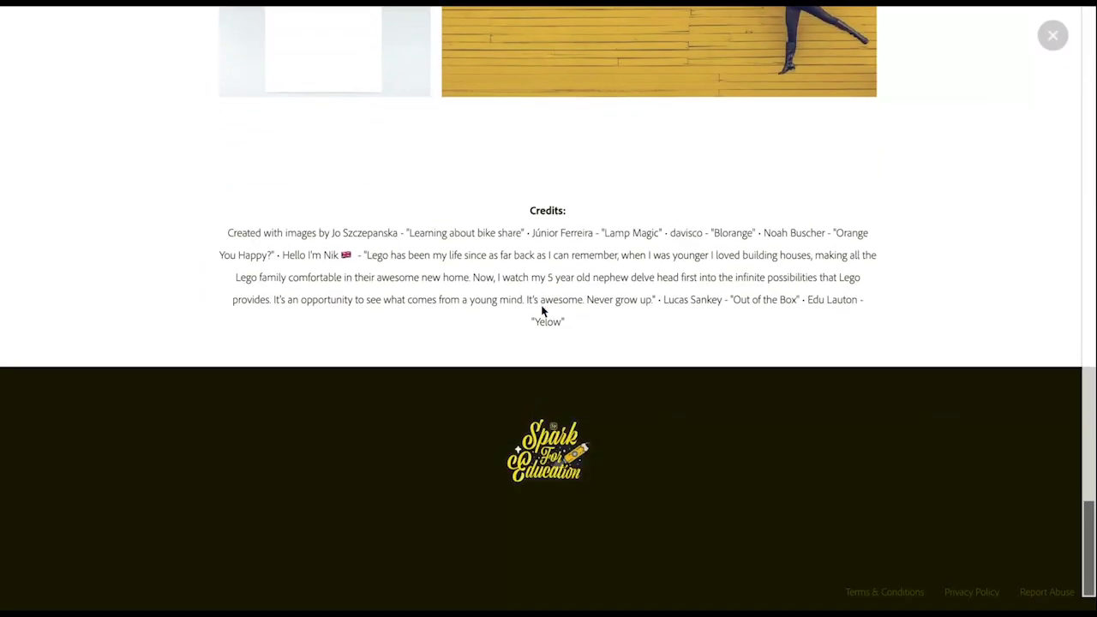
{"action": "scroll", "coordinate": [613, 189], "scroll_direction": "up", "scroll_amount": 20}
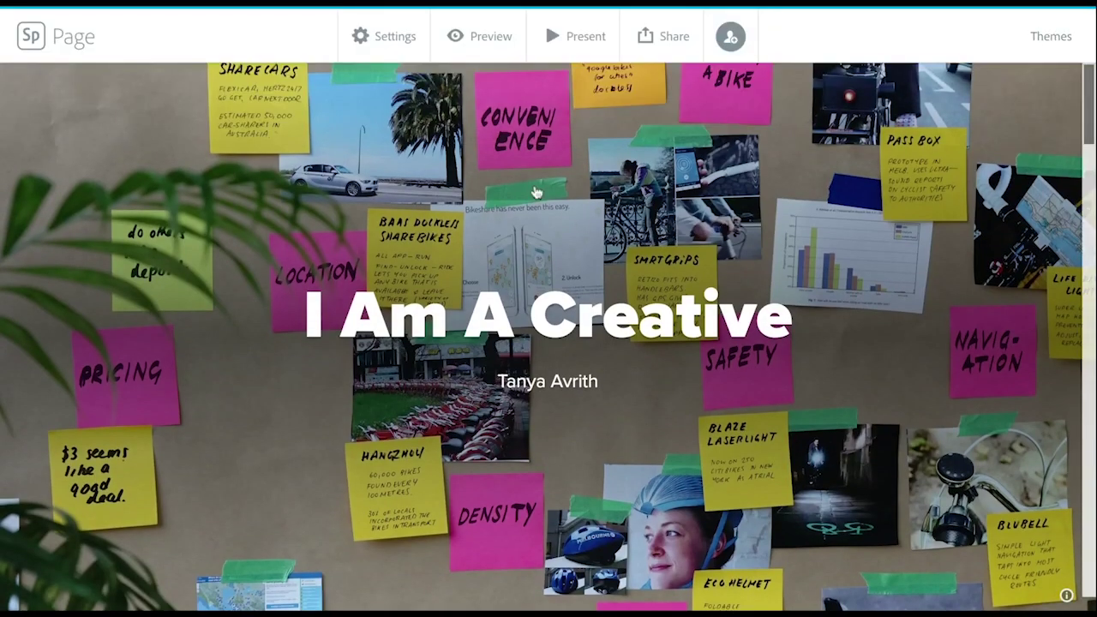
{"action": "scroll", "coordinate": [561, 343], "scroll_direction": "down", "scroll_amount": 3}
{"action": "scroll", "coordinate": [561, 343], "scroll_direction": "up", "scroll_amount": 3}
{"action": "scroll", "coordinate": [561, 344], "scroll_direction": "down", "scroll_amount": 2}
{"action": "scroll", "coordinate": [560, 345], "scroll_direction": "up", "scroll_amount": 1}
{"action": "scroll", "coordinate": [560, 347], "scroll_direction": "down", "scroll_amount": 5}
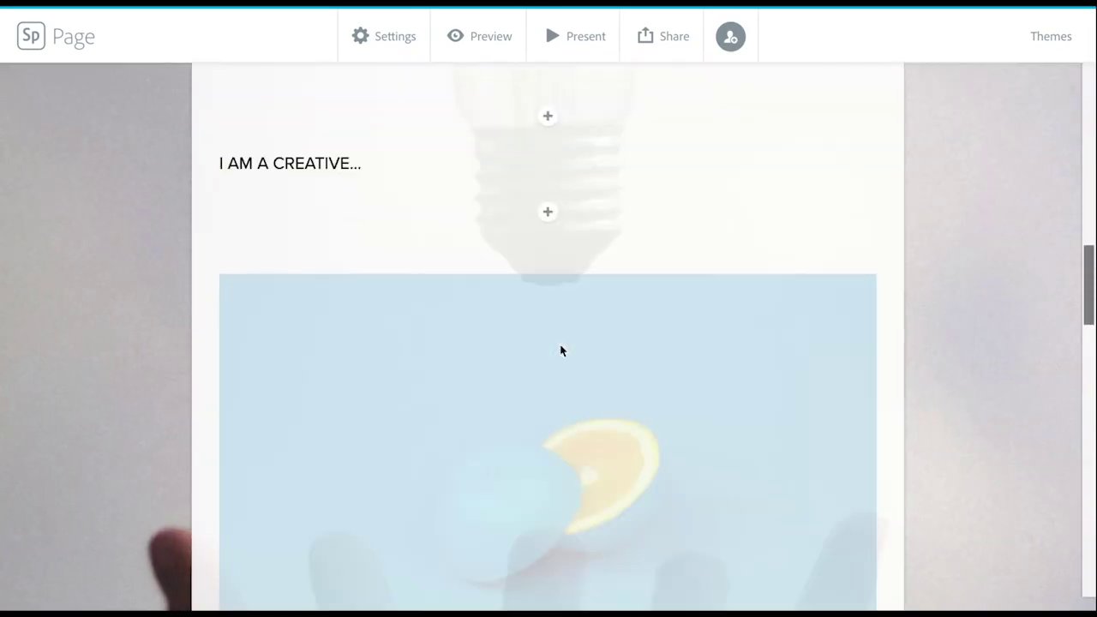
{"action": "scroll", "coordinate": [560, 350], "scroll_direction": "up", "scroll_amount": 10}
{"action": "scroll", "coordinate": [549, 404], "scroll_direction": "down", "scroll_amount": 1}
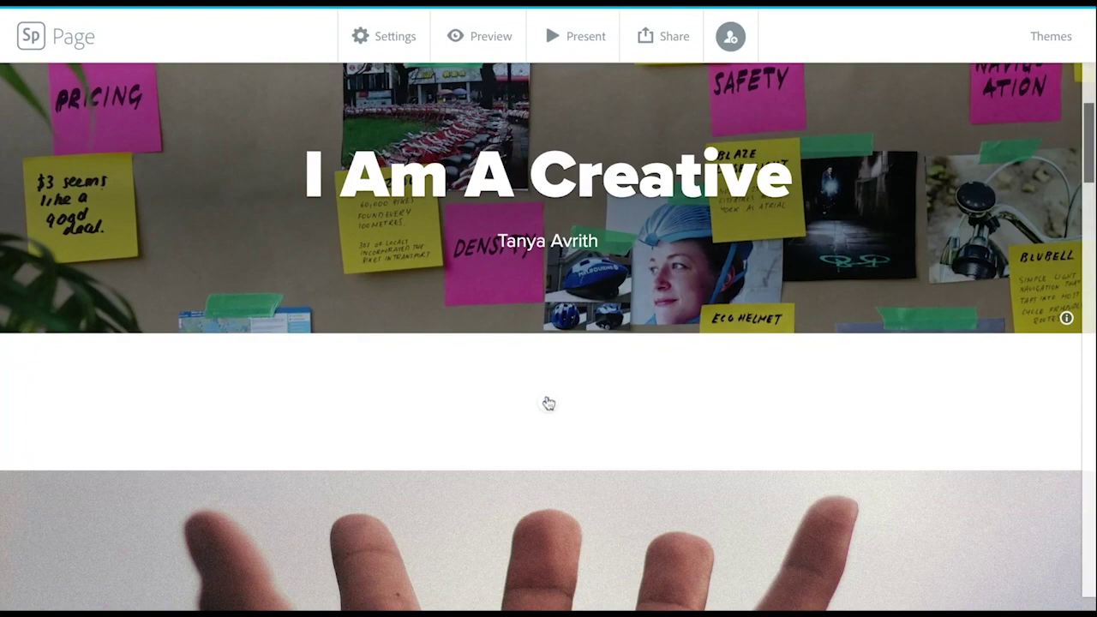
{"action": "left_click", "coordinate": [548, 404]}
{"action": "left_click", "coordinate": [552, 358]}
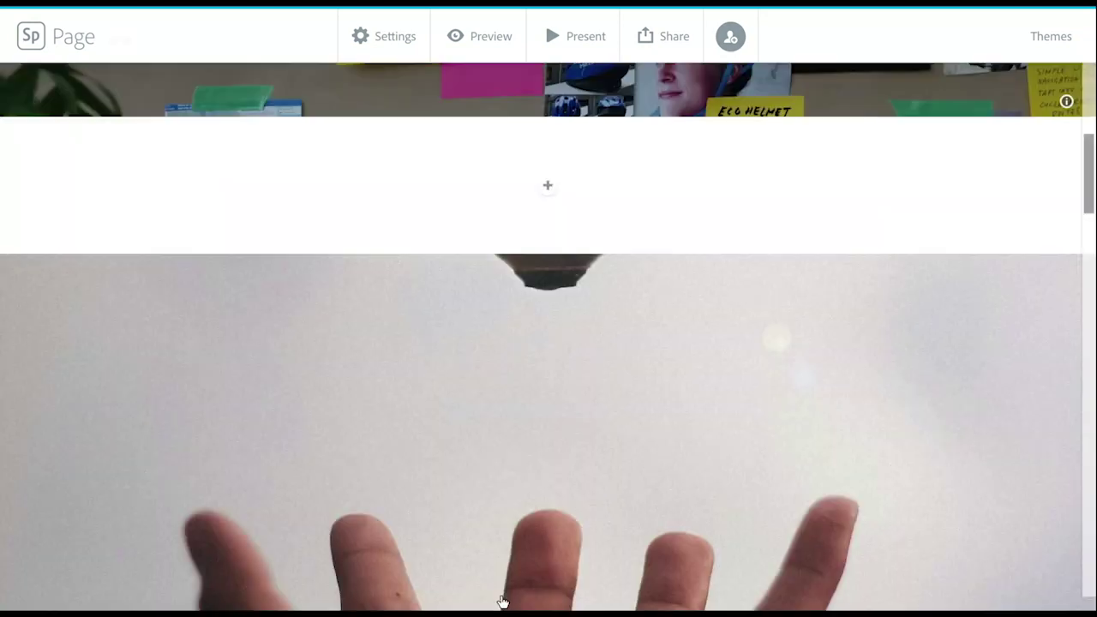
{"action": "scroll", "coordinate": [686, 500], "scroll_direction": "up", "scroll_amount": 6}
{"action": "scroll", "coordinate": [686, 500], "scroll_direction": "down", "scroll_amount": 10}
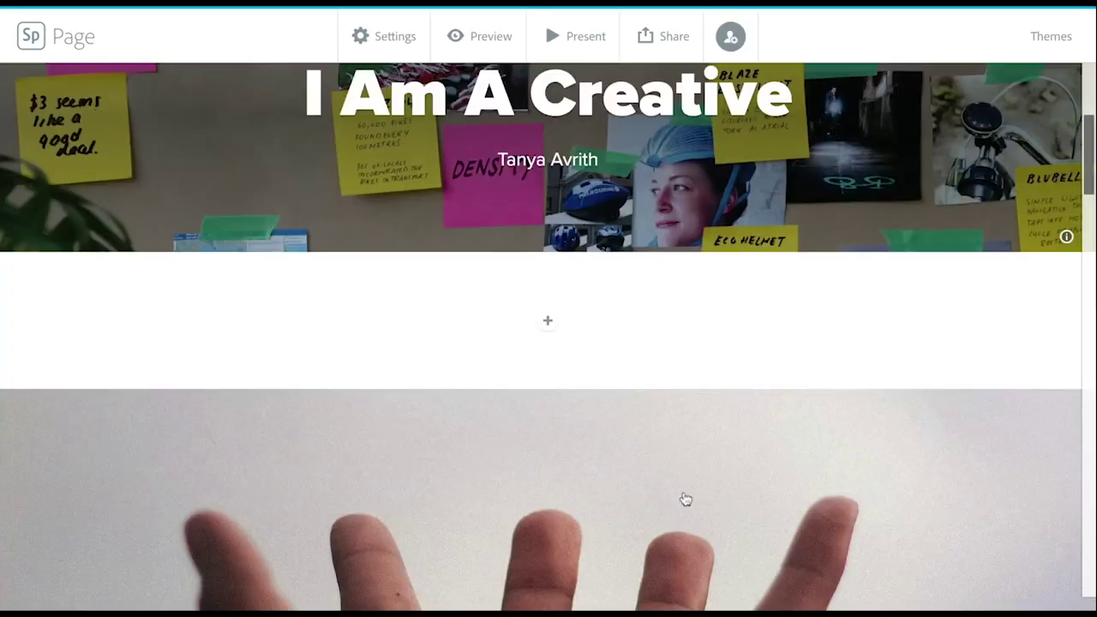
{"action": "scroll", "coordinate": [686, 500], "scroll_direction": "up", "scroll_amount": 10}
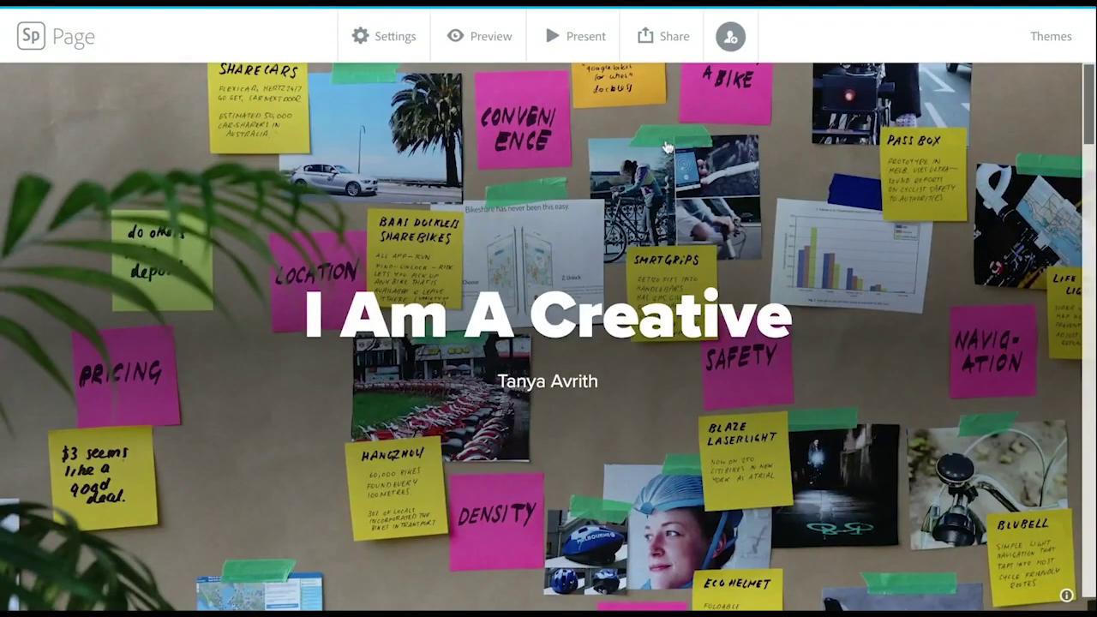
- Publish the story with a link in the Education category and copy the spark.adobe.com URL
{"action": "left_click", "coordinate": [659, 41]}
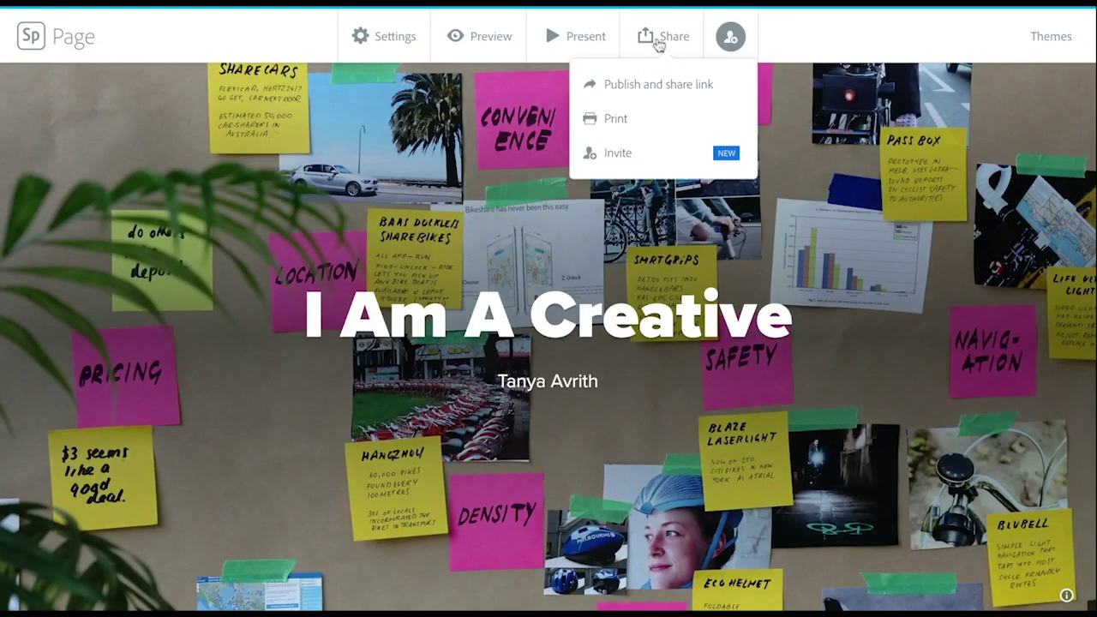
{"action": "left_click", "coordinate": [658, 86]}
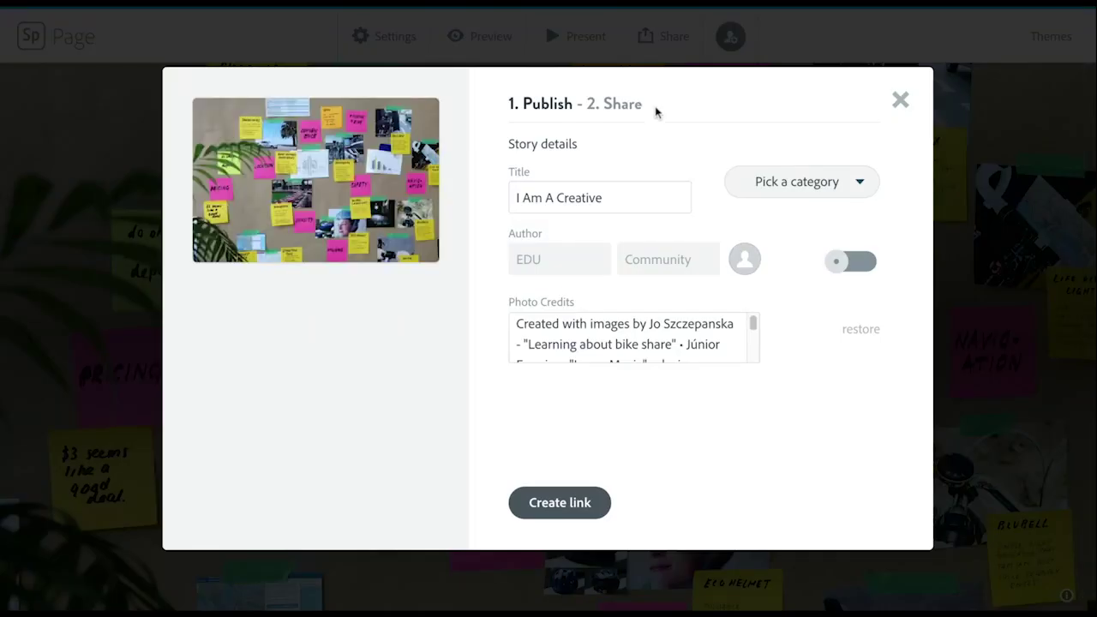
{"action": "left_click", "coordinate": [775, 192]}
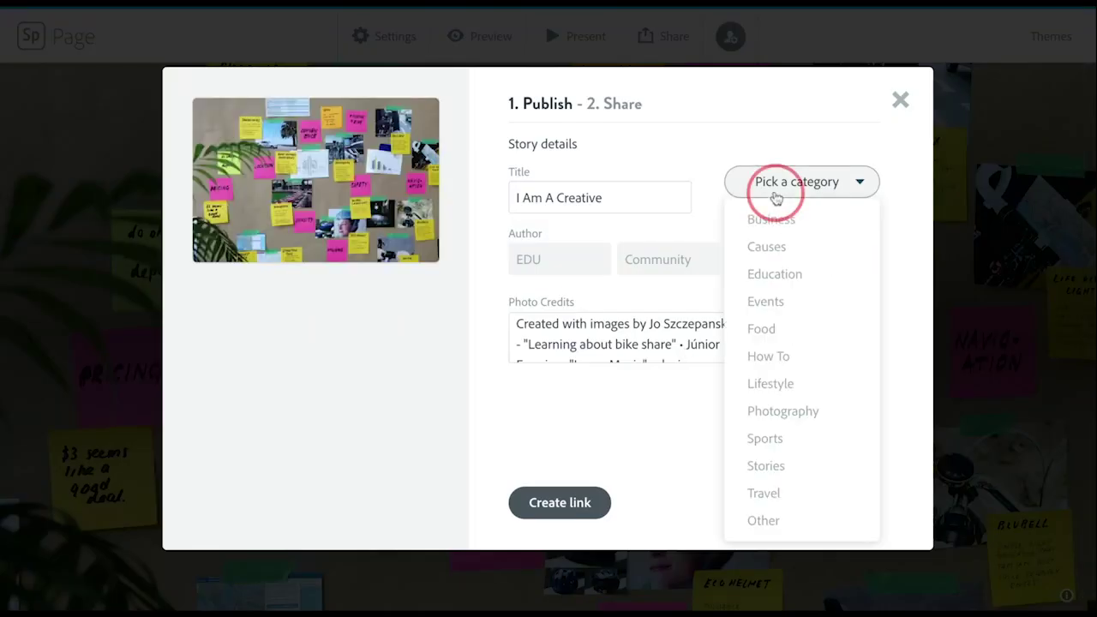
{"action": "left_click", "coordinate": [767, 278]}
{"action": "left_click", "coordinate": [579, 506]}
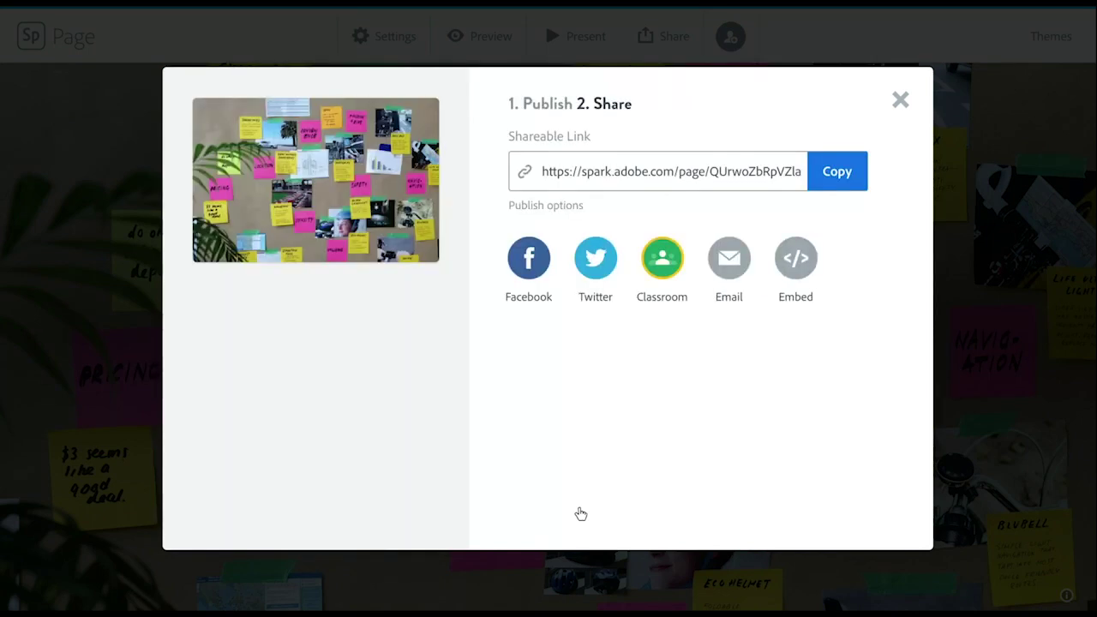
{"action": "left_click", "coordinate": [862, 174]}
- Close the Share dialog, then open and close the collaborator Invite dialog
{"action": "left_click", "coordinate": [900, 101]}
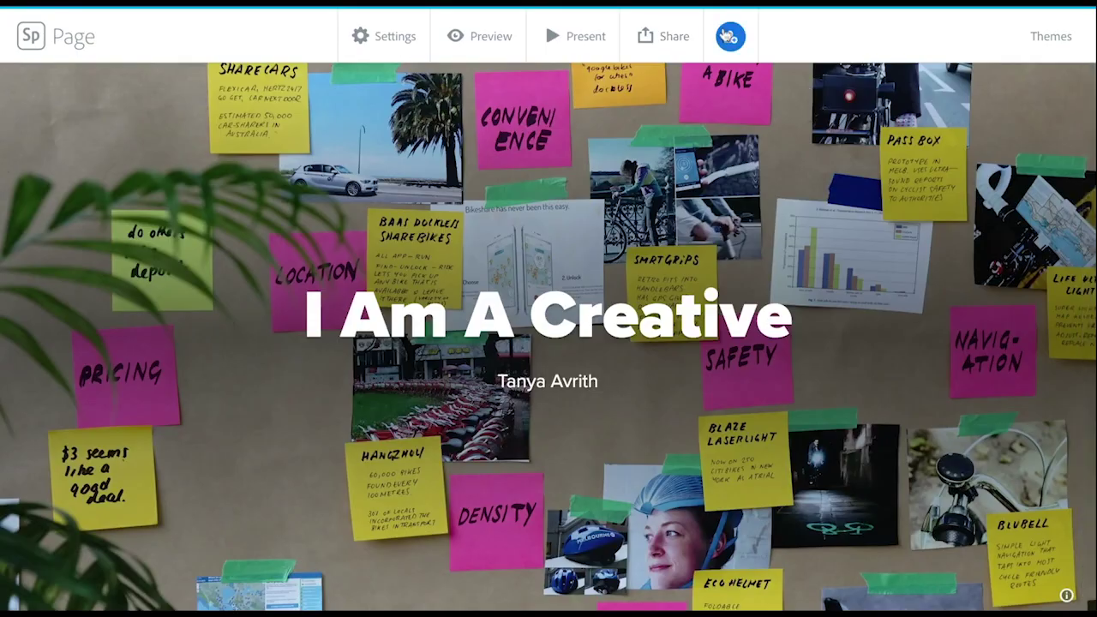
{"action": "left_click", "coordinate": [725, 36]}
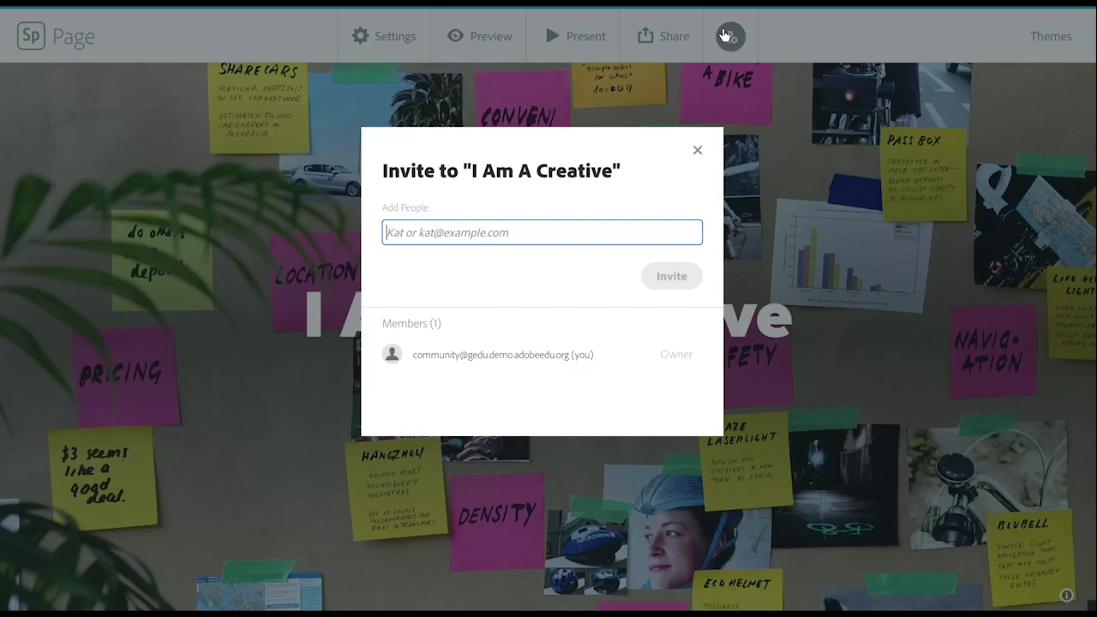
{"action": "left_click", "coordinate": [724, 36]}
- Browse the story themes and try the Storybook theme on the story
{"action": "left_click", "coordinate": [1051, 36]}
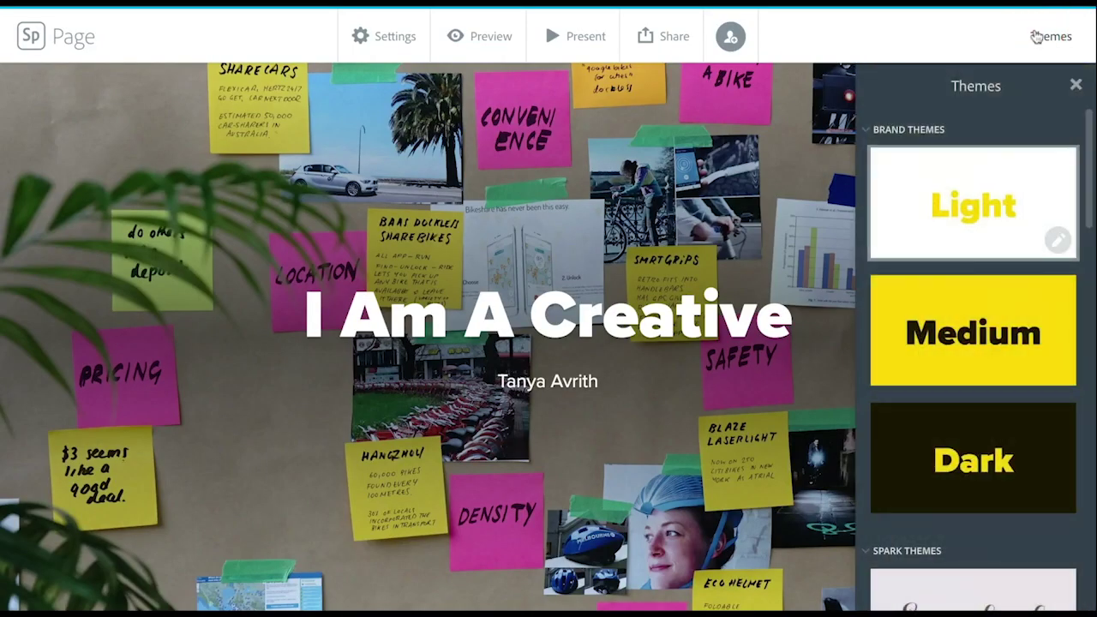
{"action": "scroll", "coordinate": [998, 266], "scroll_direction": "down", "scroll_amount": 4}
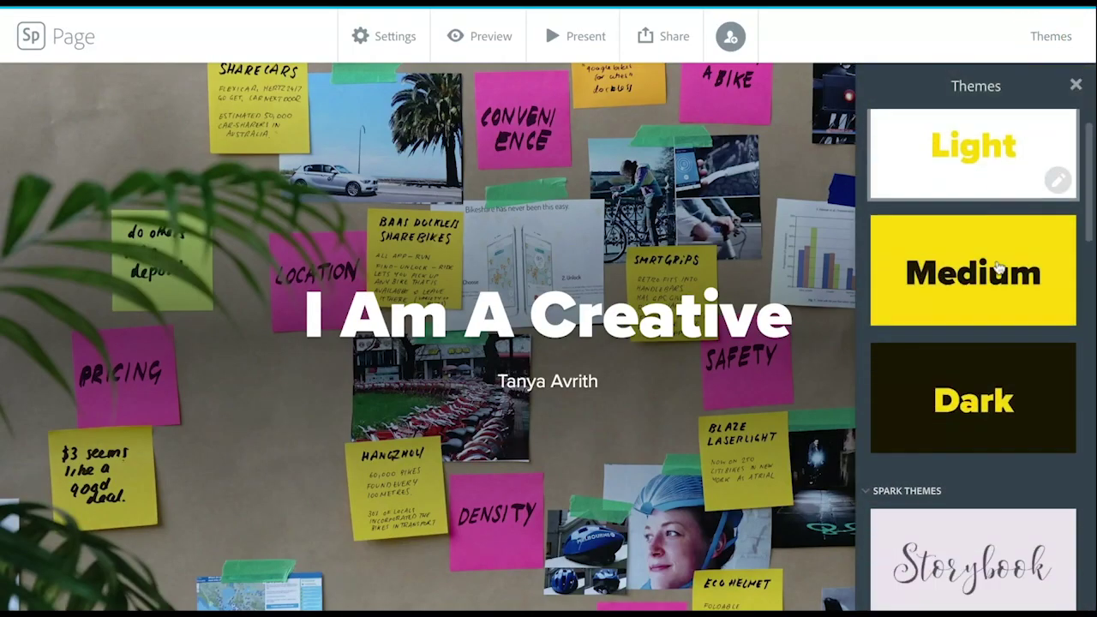
{"action": "scroll", "coordinate": [997, 268], "scroll_direction": "up", "scroll_amount": 4}
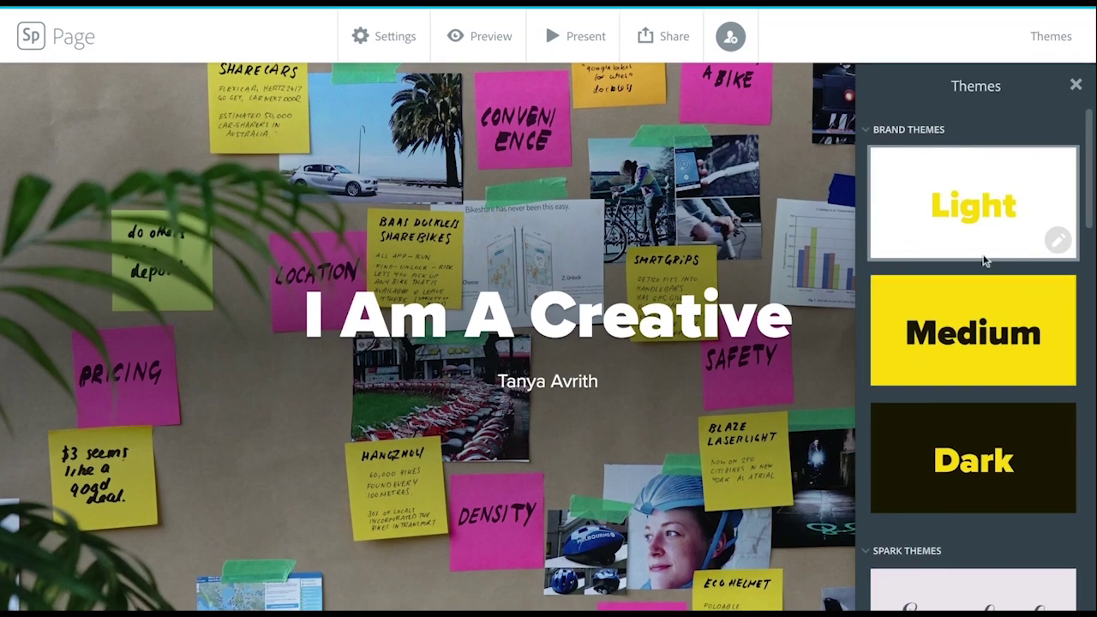
{"action": "scroll", "coordinate": [1001, 286], "scroll_direction": "down", "scroll_amount": 6}
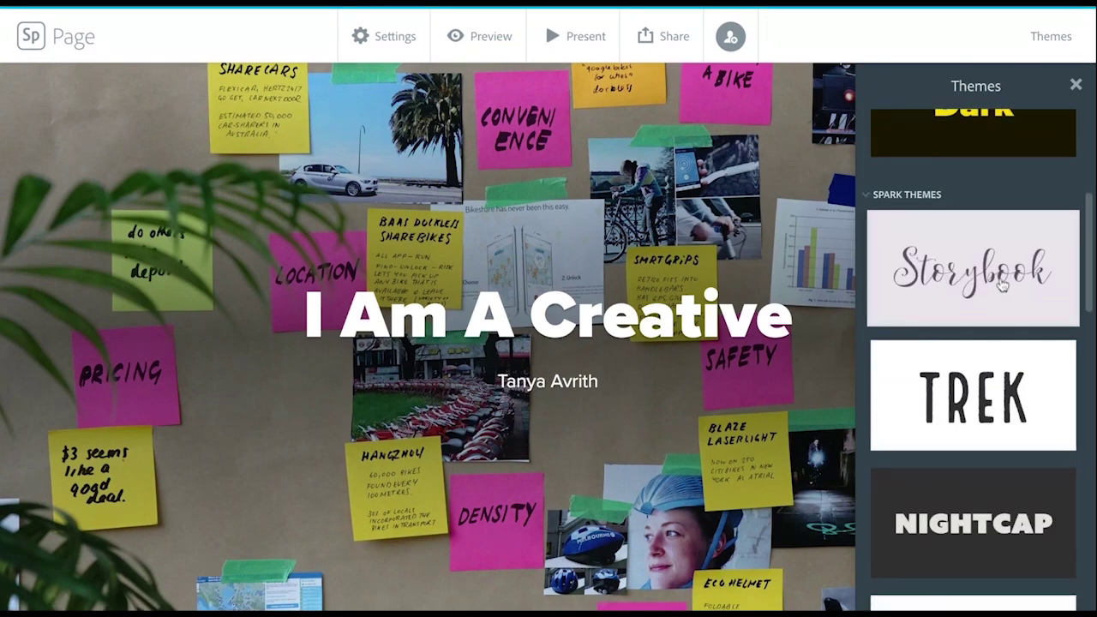
{"action": "scroll", "coordinate": [1002, 285], "scroll_direction": "down", "scroll_amount": 8}
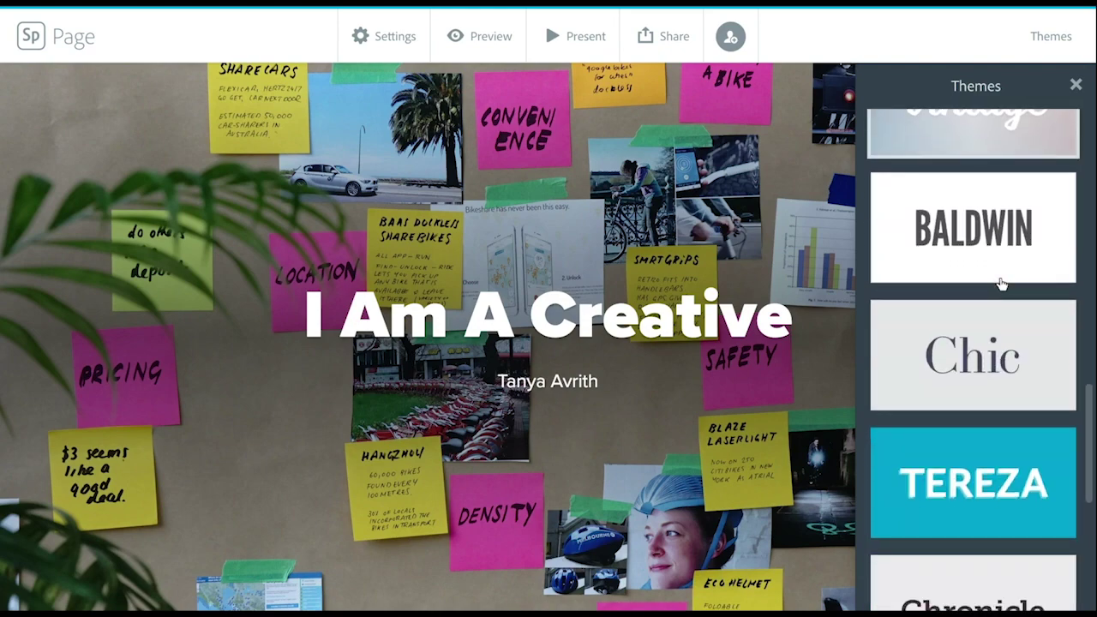
{"action": "scroll", "coordinate": [1002, 285], "scroll_direction": "up", "scroll_amount": 6}
{"action": "scroll", "coordinate": [1002, 285], "scroll_direction": "up", "scroll_amount": 5}
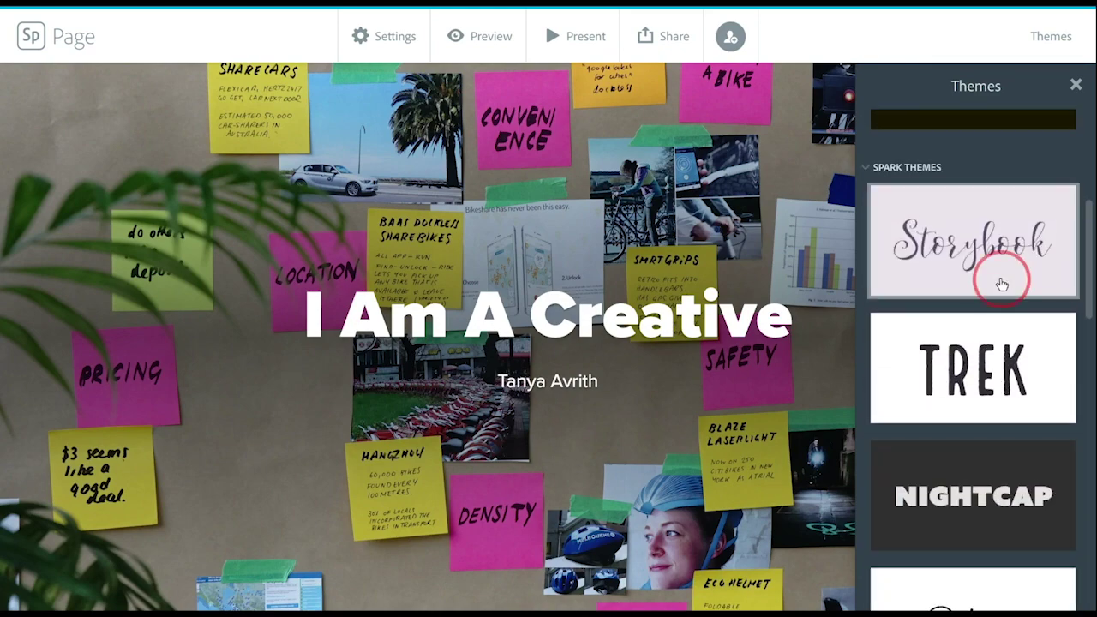
{"action": "left_click", "coordinate": [1002, 284]}
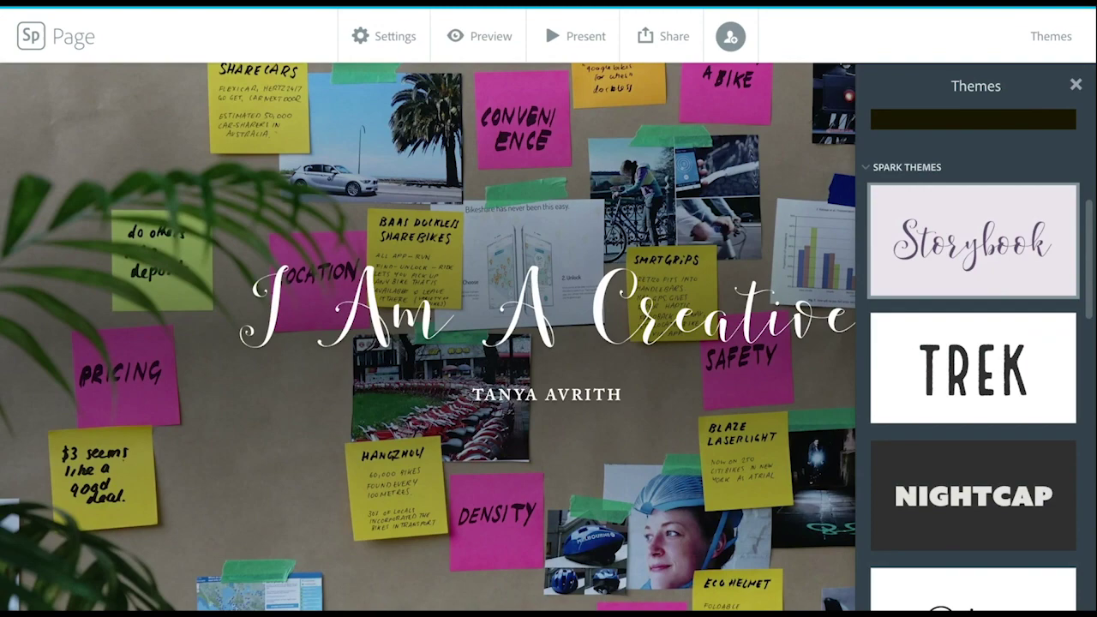
- Switch the story to the Medium theme with yellow section backgrounds and close the theme list
{"action": "scroll", "coordinate": [1003, 284], "scroll_direction": "down", "scroll_amount": 4}
{"action": "scroll", "coordinate": [1002, 283], "scroll_direction": "up", "scroll_amount": 7}
{"action": "scroll", "coordinate": [994, 286], "scroll_direction": "up", "scroll_amount": 2}
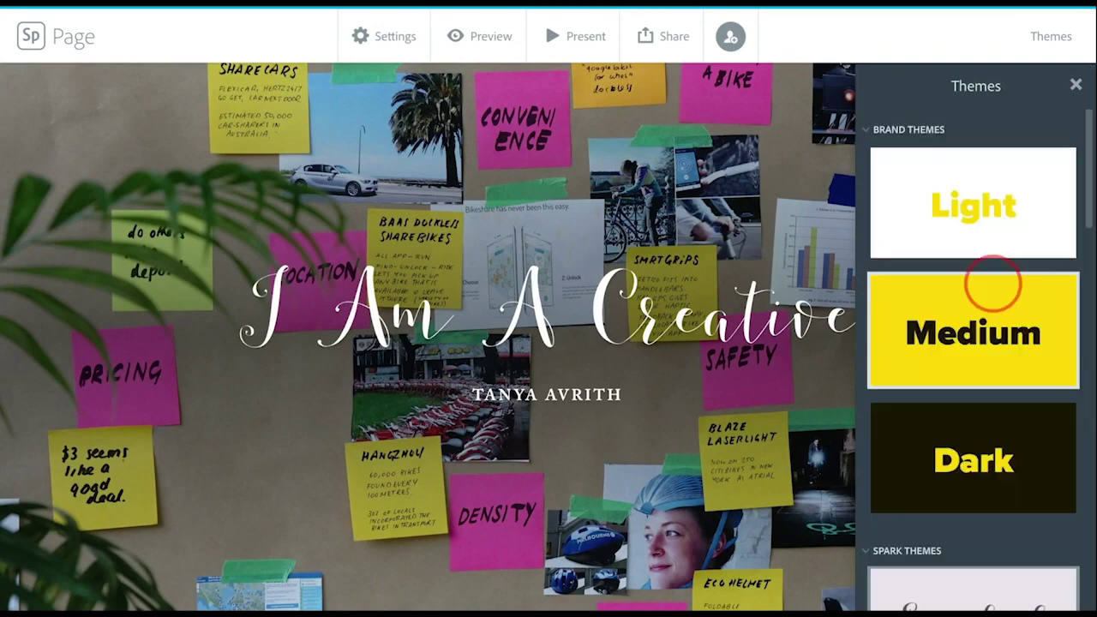
{"action": "left_click", "coordinate": [995, 291]}
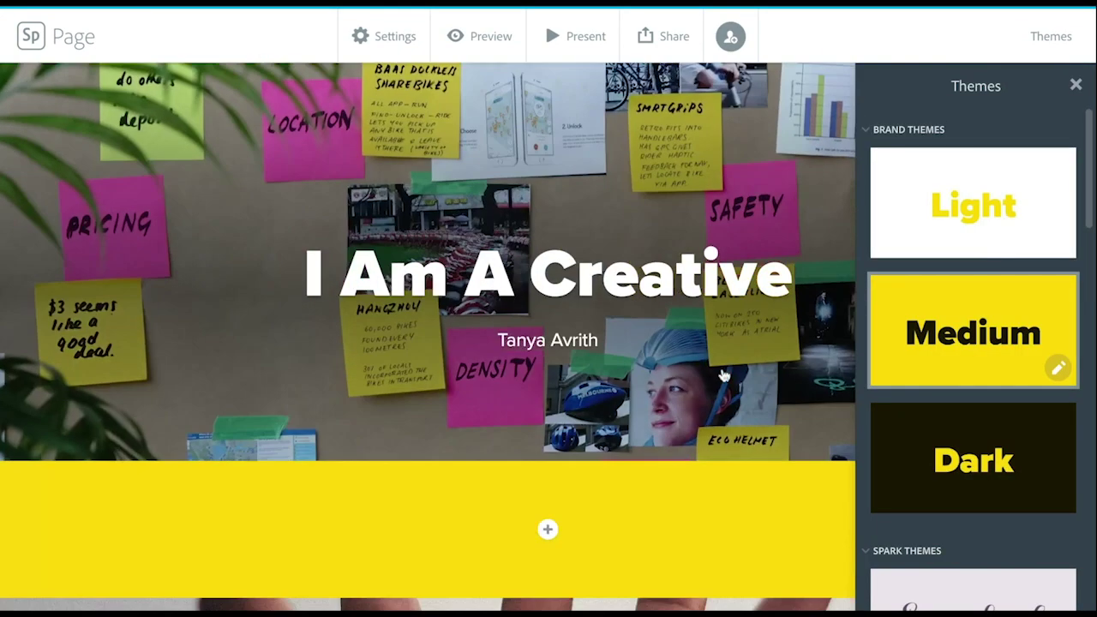
{"action": "left_click", "coordinate": [771, 360]}
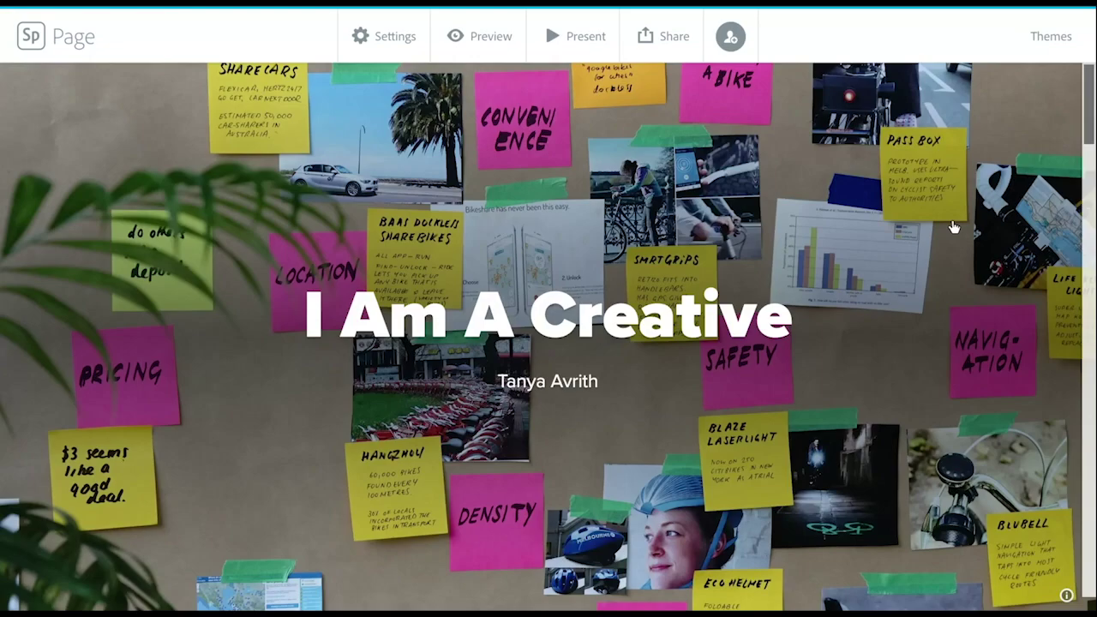